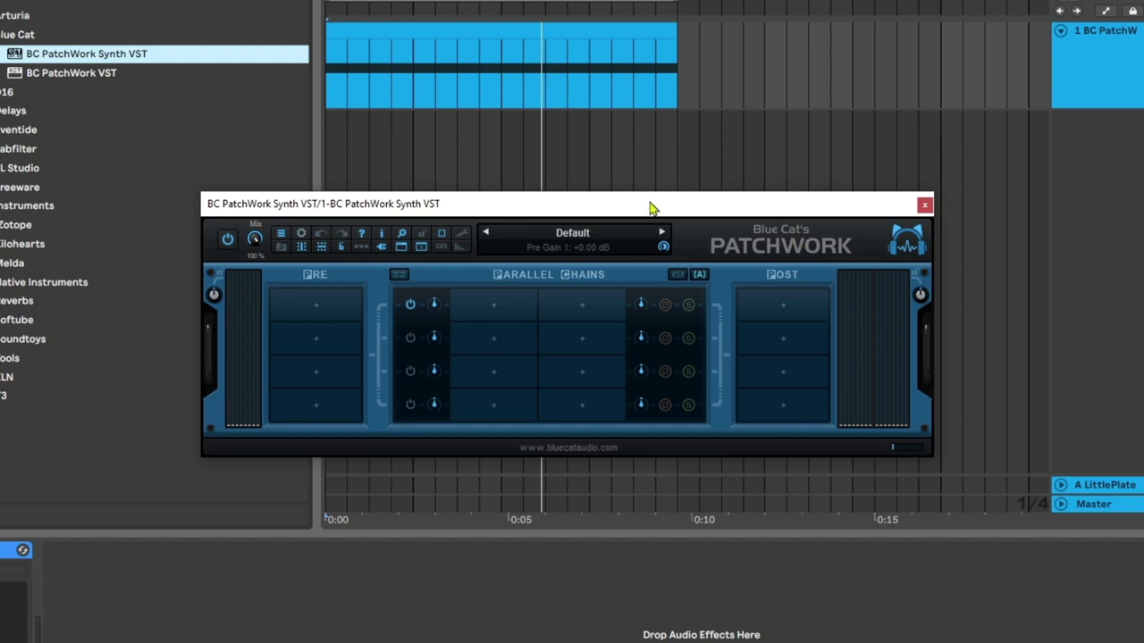
# Nudge the empty PatchWork Synth plugin window into position.
pyautogui.moveTo(623, 204); pyautogui.dragTo(619, 185)
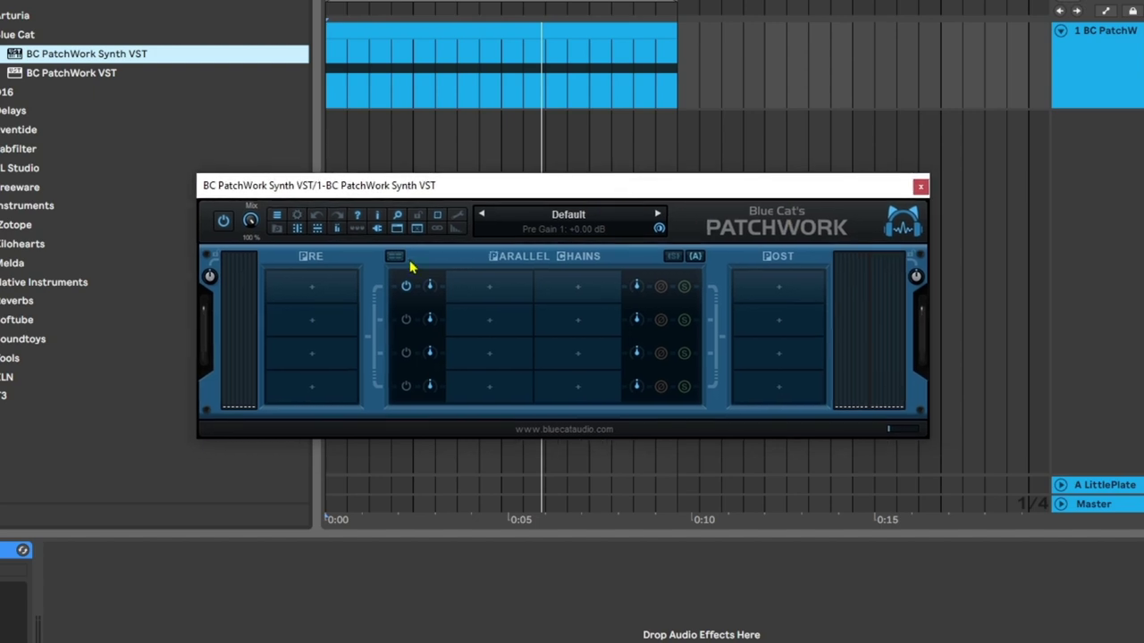
# Load the Instacomposer plugin from DATA (D:) > VST2 > Tools into the first PRE slot.
pyautogui.click(329, 287)
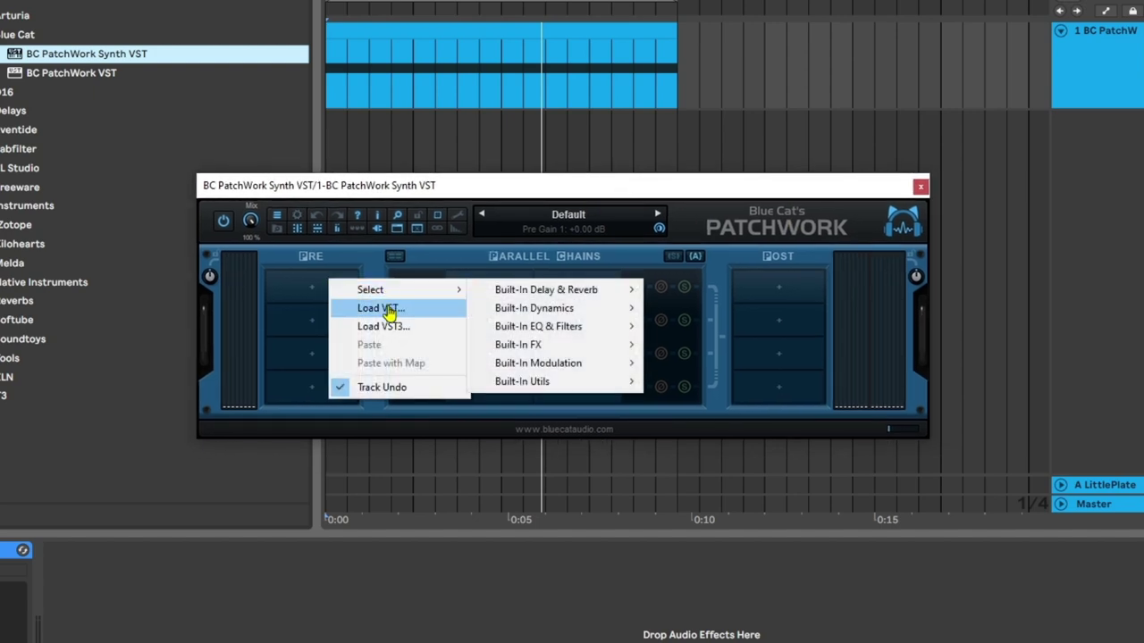
pyautogui.click(389, 310)
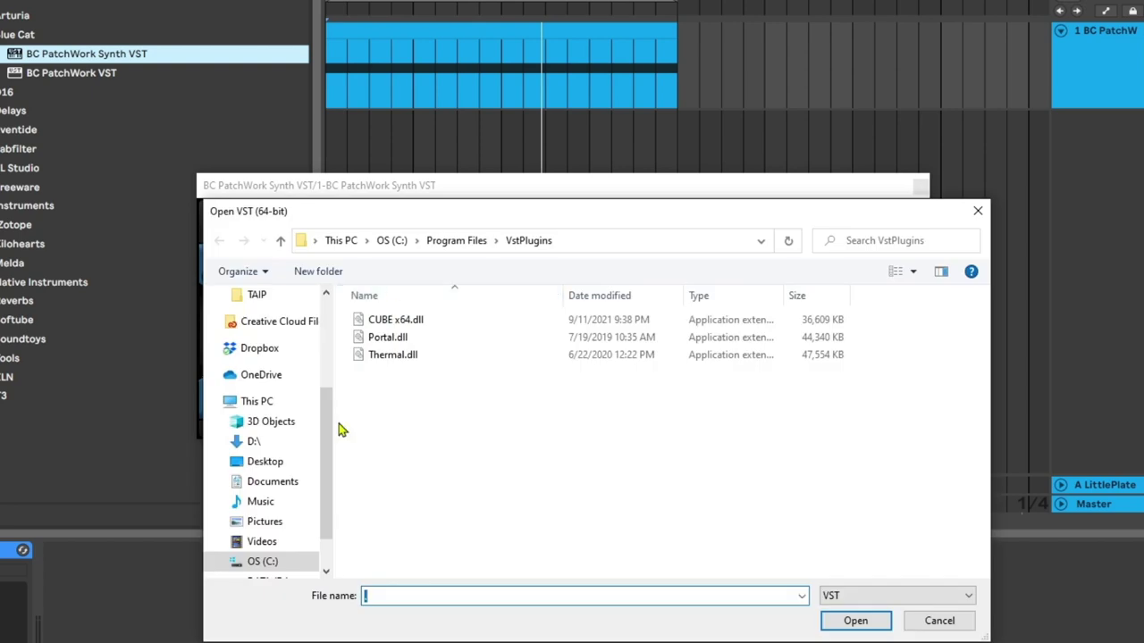
pyautogui.scroll(-1, 296, 510)
pyautogui.click(268, 536)
pyautogui.doubleClick(472, 395)
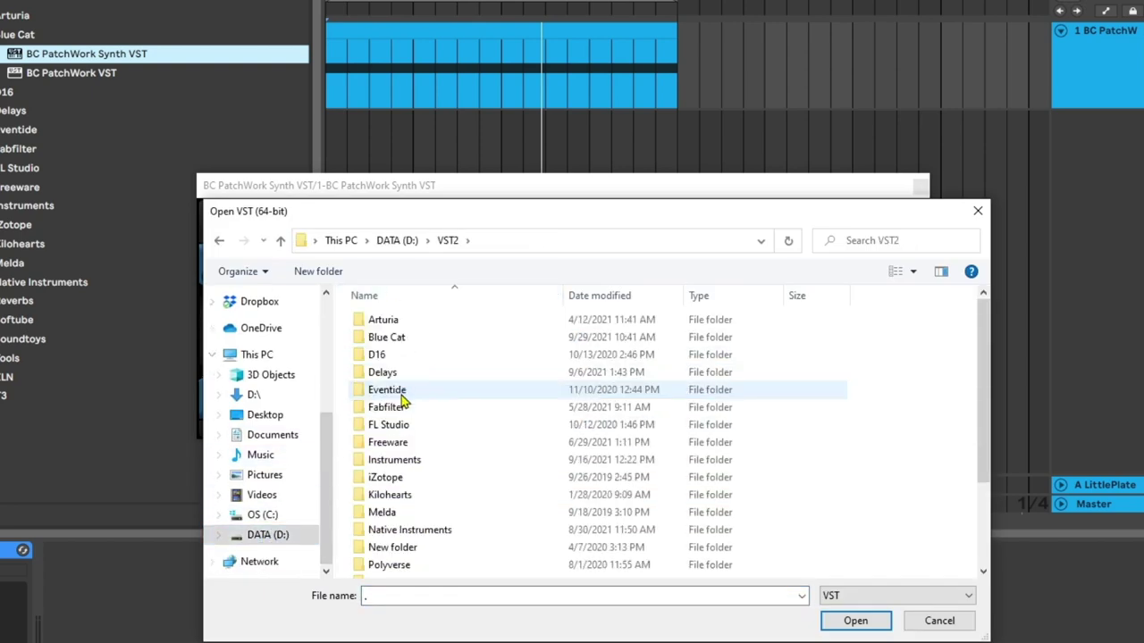
pyautogui.scroll(-4, 472, 403)
pyautogui.doubleClick(463, 446)
pyautogui.scroll(-14, 463, 446)
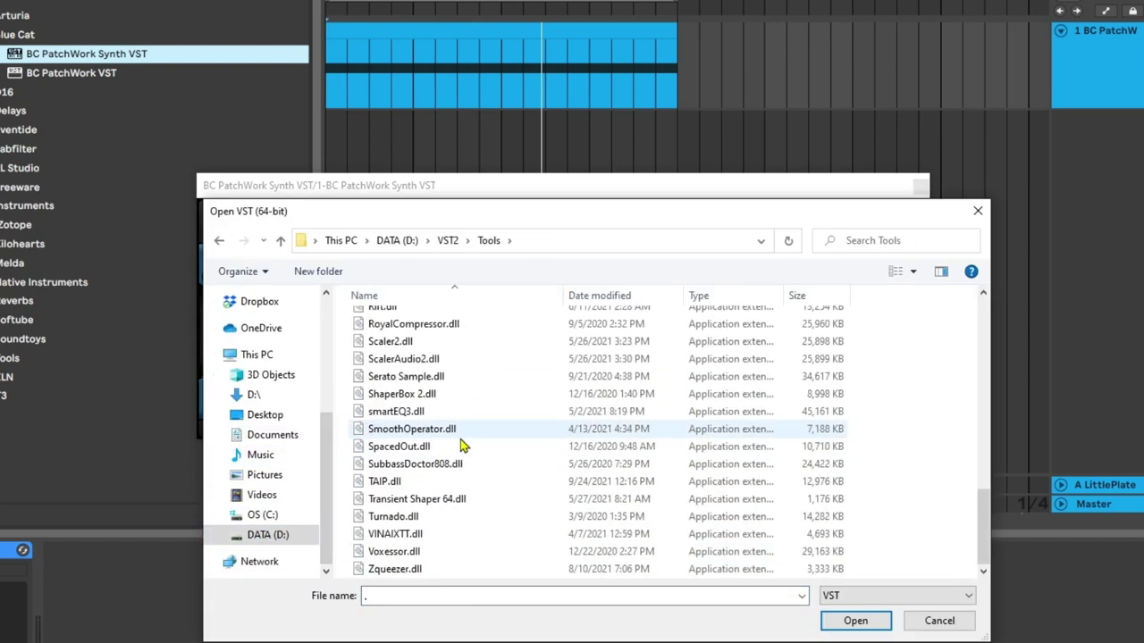
pyautogui.scroll(7, 462, 439)
pyautogui.doubleClick(407, 331)
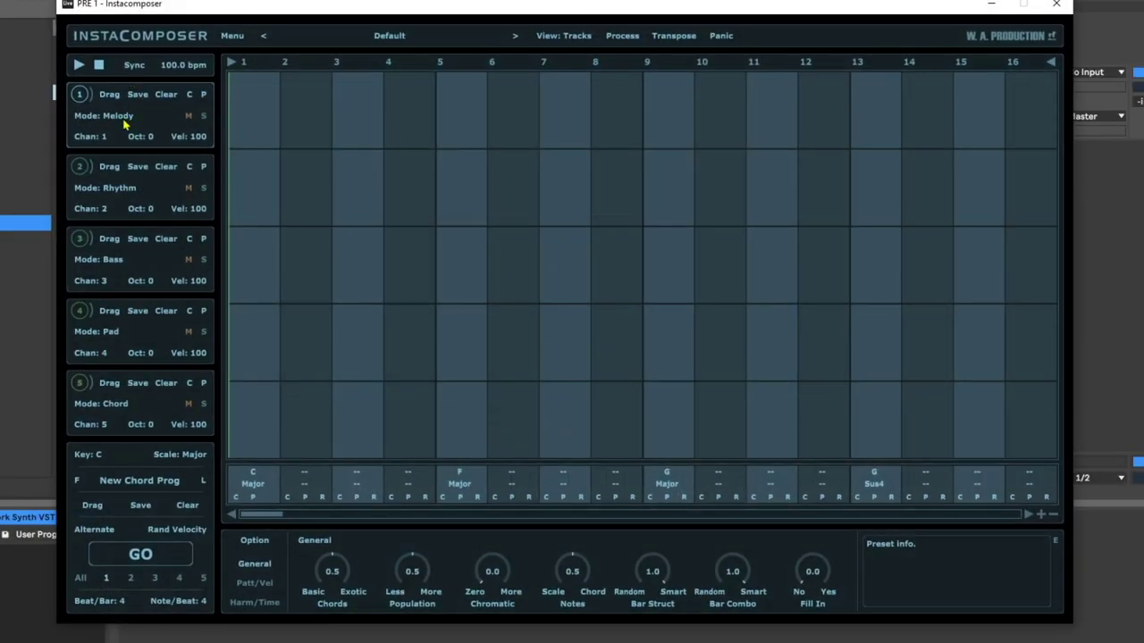
# Keep Instacomposer track 1 on Channel 1 and generate a melody for it.
pyautogui.click(95, 137)
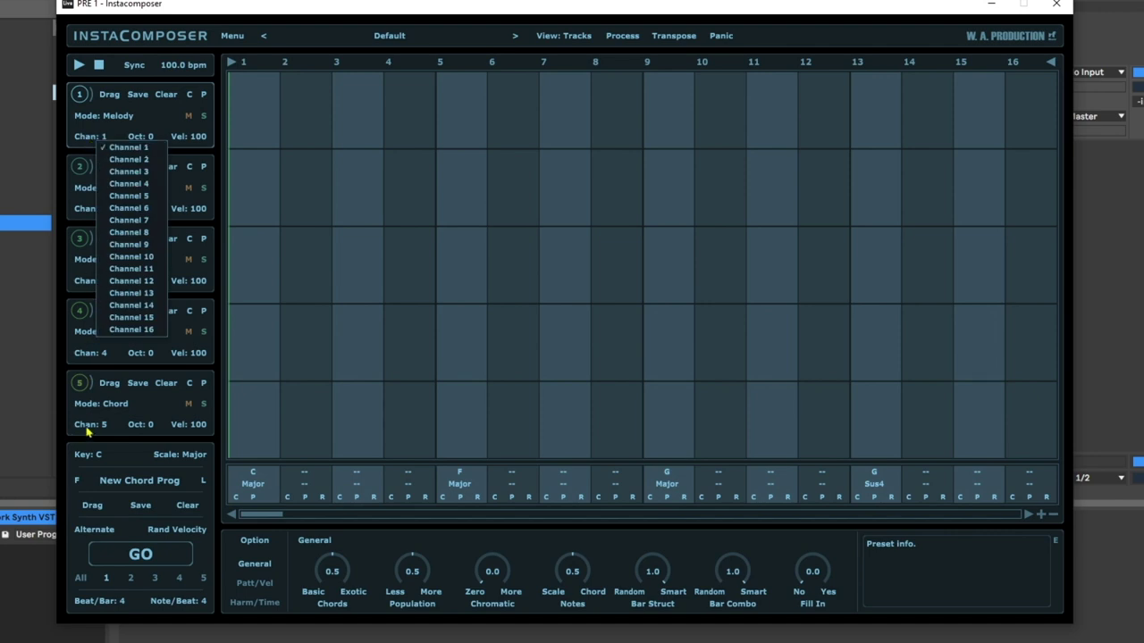
pyautogui.click(165, 127)
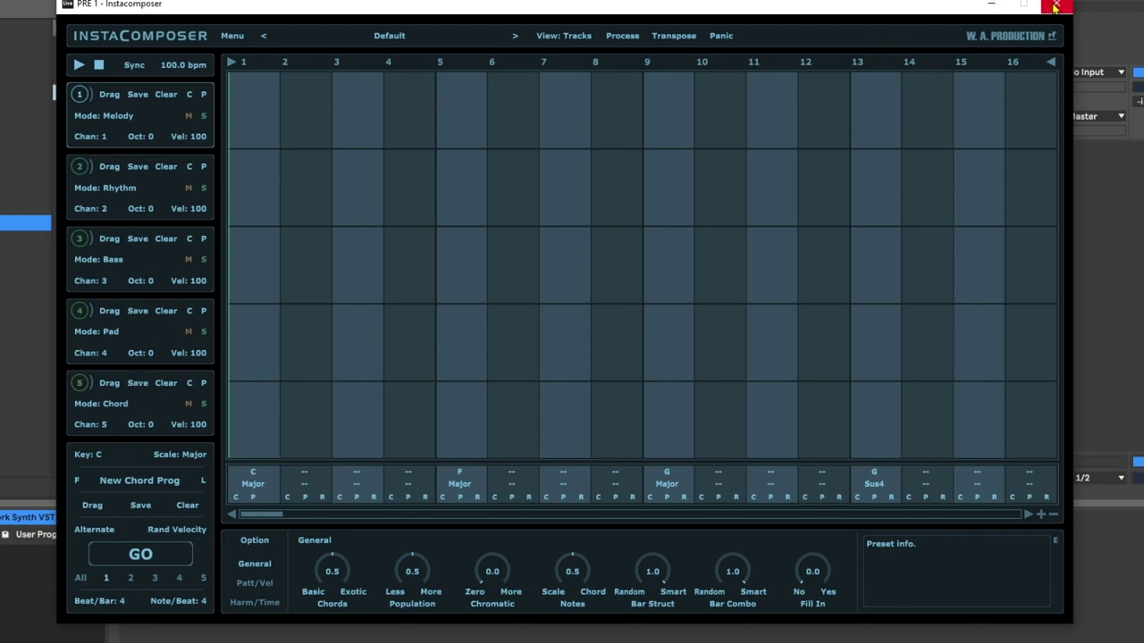
pyautogui.click(157, 561)
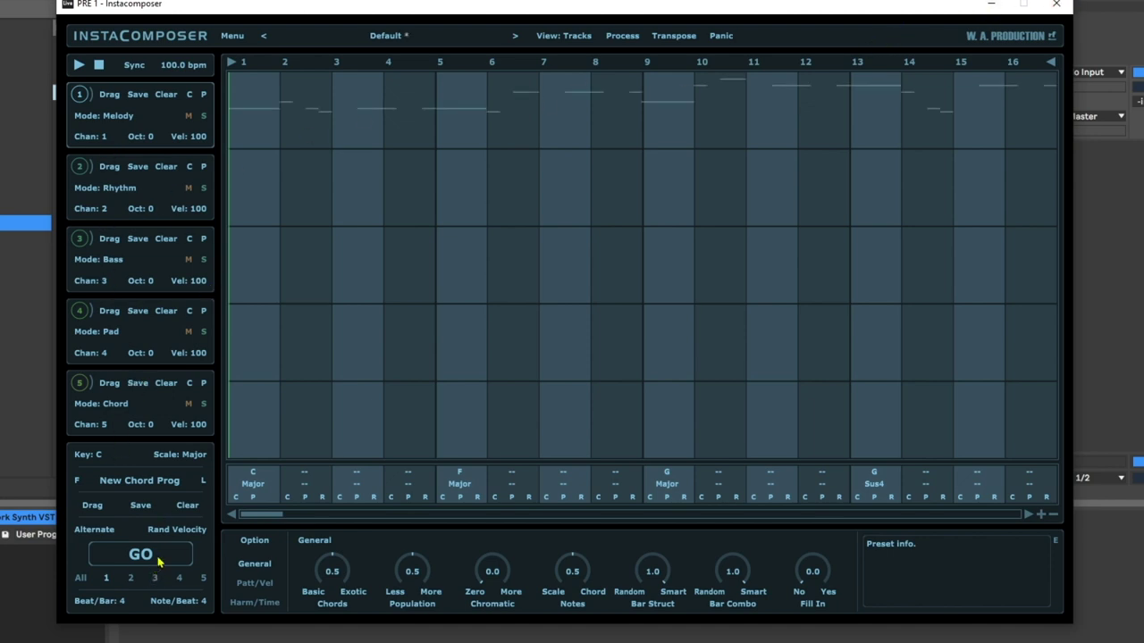
# Generate new patterns for all five tracks, then close the Instacomposer window.
pyautogui.click(81, 579)
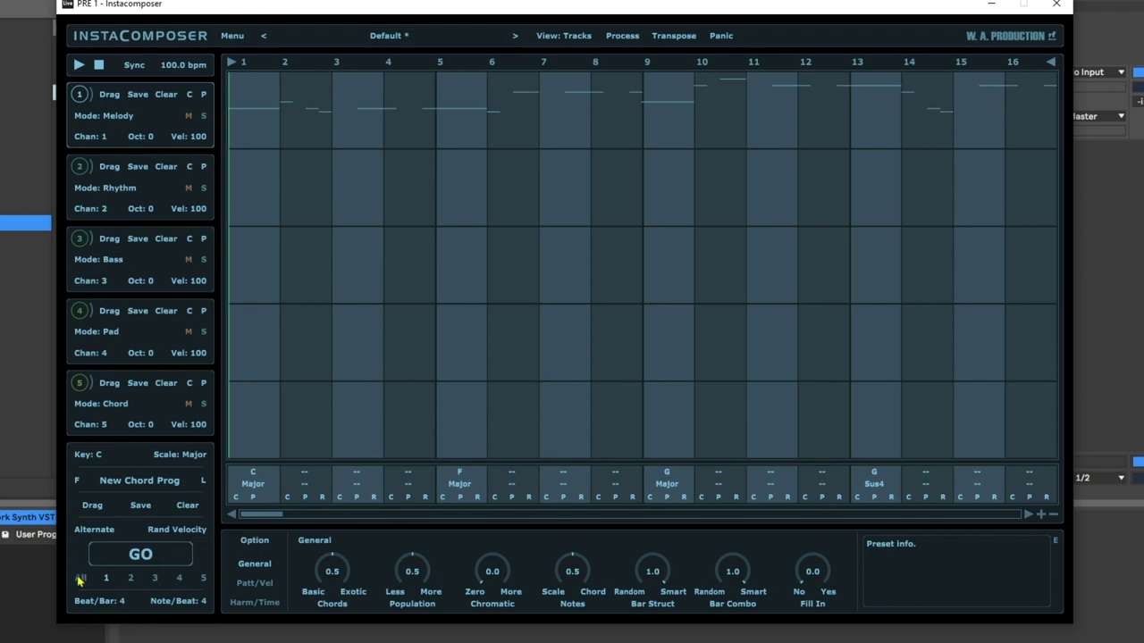
pyautogui.click(123, 561)
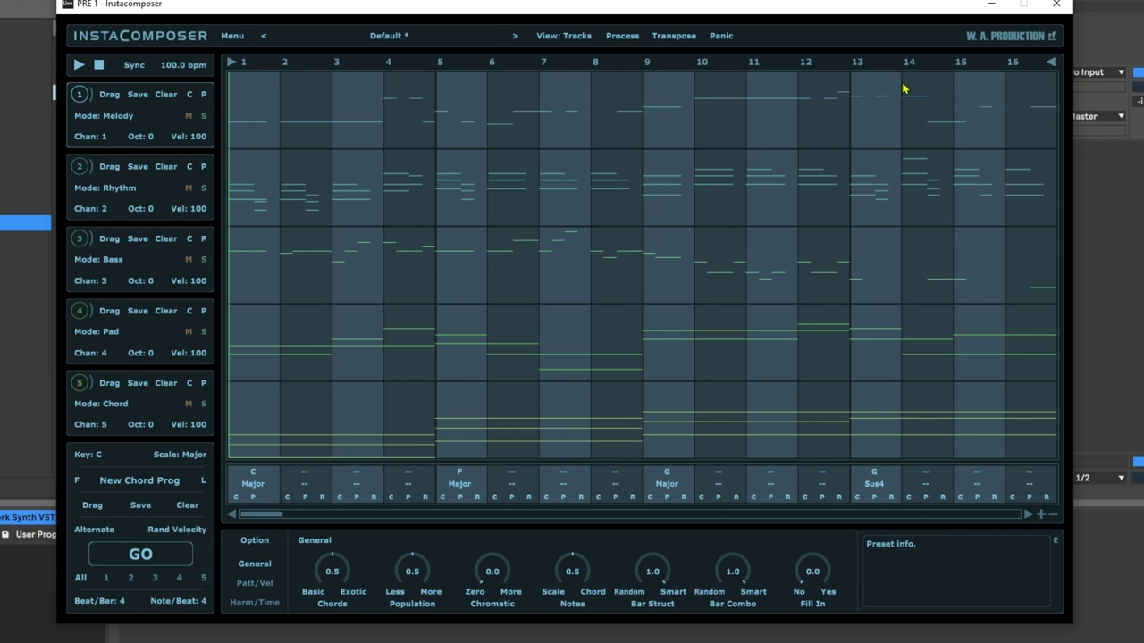
pyautogui.click(1056, 4)
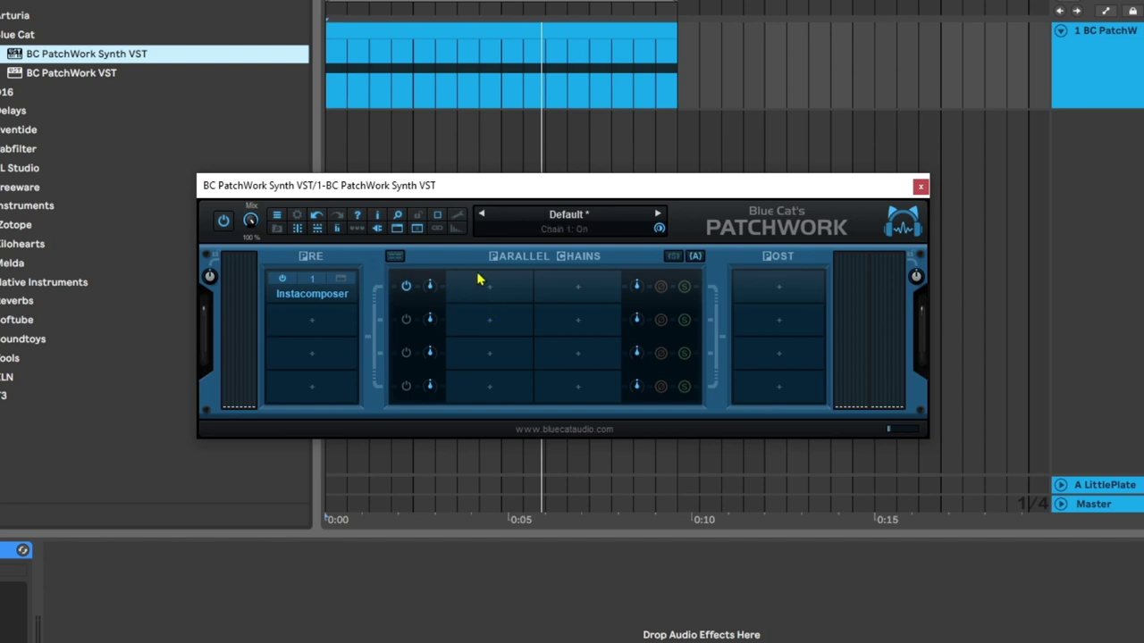
# Set PatchWork to 5 chain rows and load SynthMaster from D:\VST2\Instruments into slot 1:1.
pyautogui.click(320, 232)
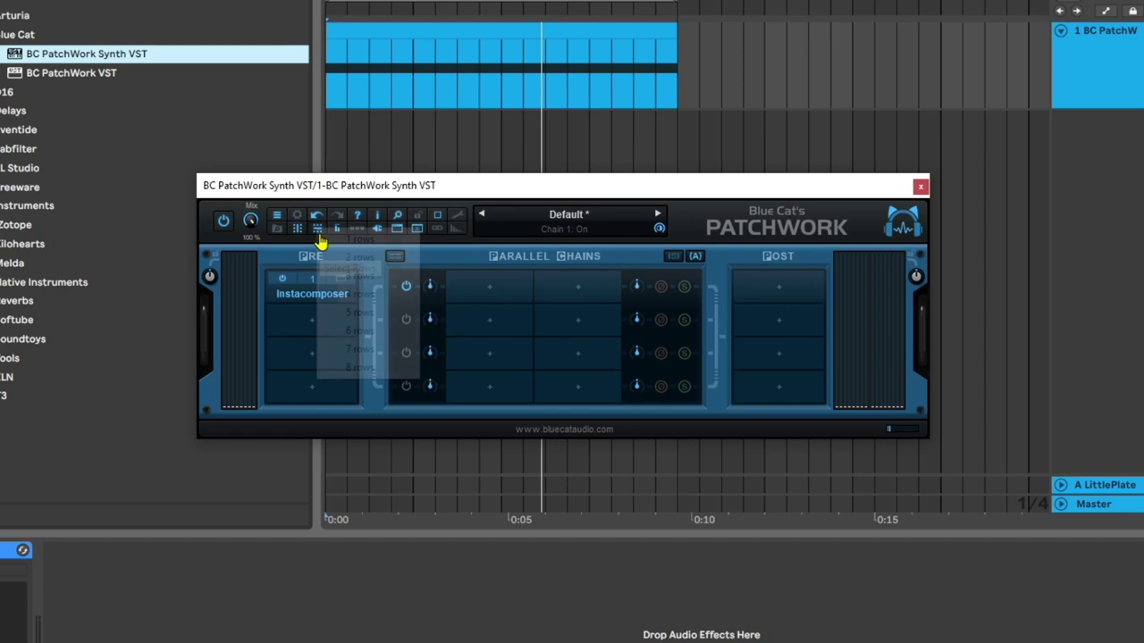
pyautogui.click(383, 313)
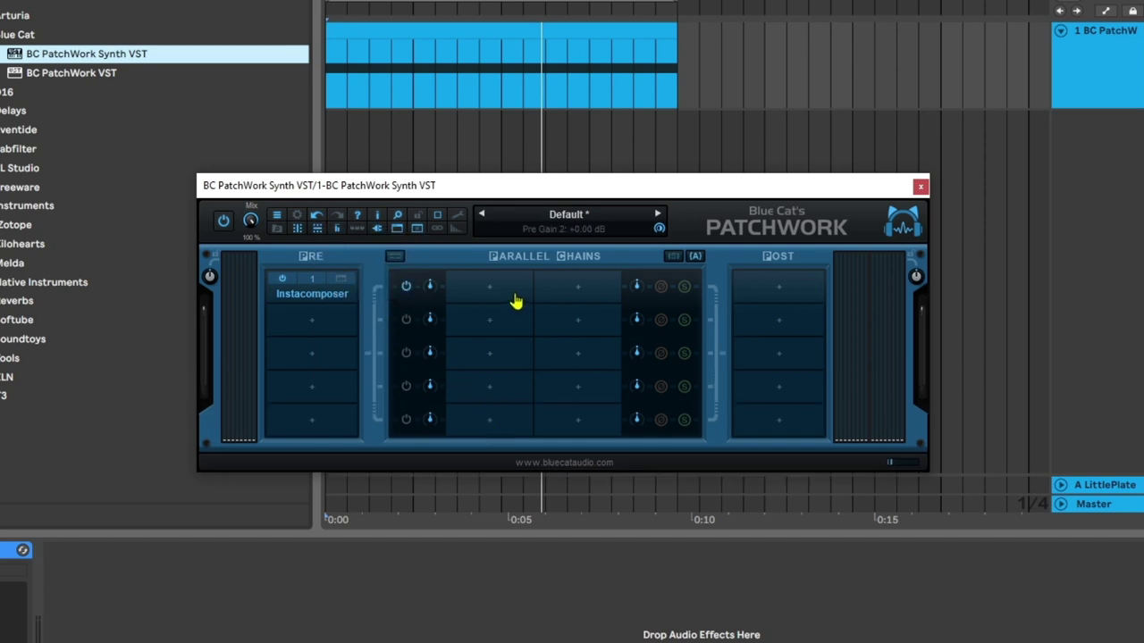
pyautogui.click(484, 293)
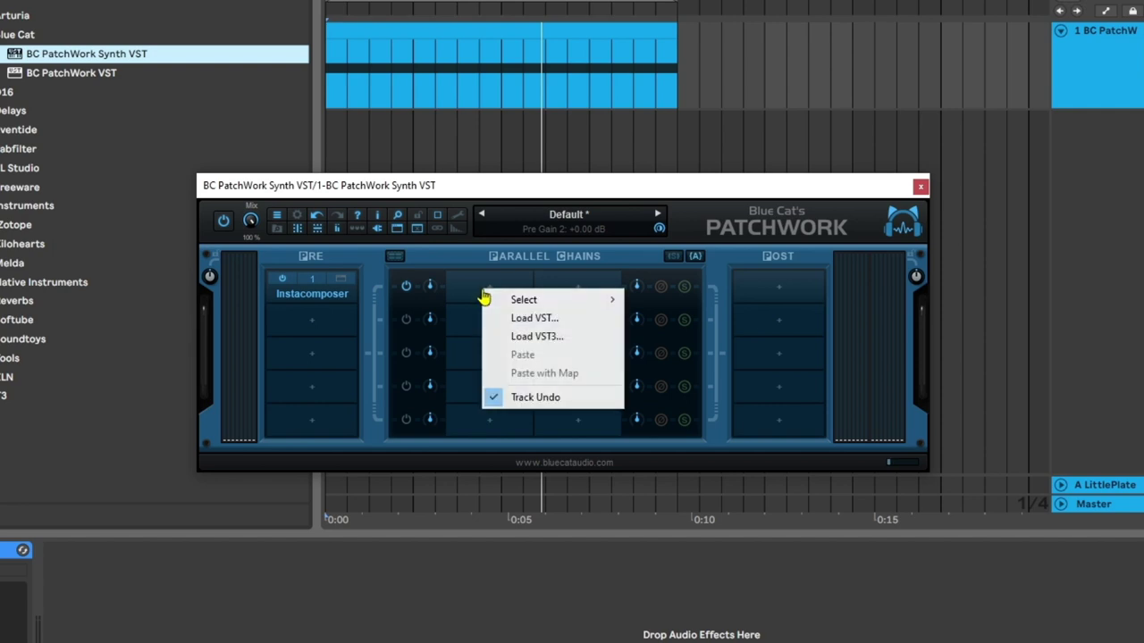
pyautogui.click(533, 319)
pyautogui.scroll(-1, 295, 501)
pyautogui.click(269, 535)
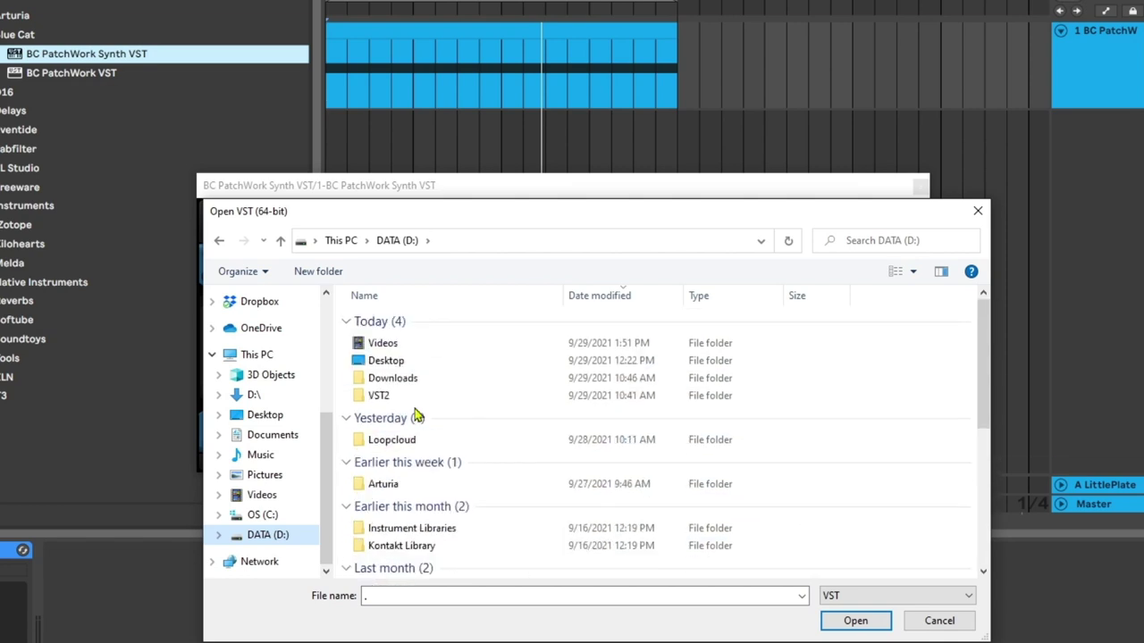
pyautogui.doubleClick(411, 395)
pyautogui.doubleClick(421, 360)
pyautogui.doubleClick(393, 506)
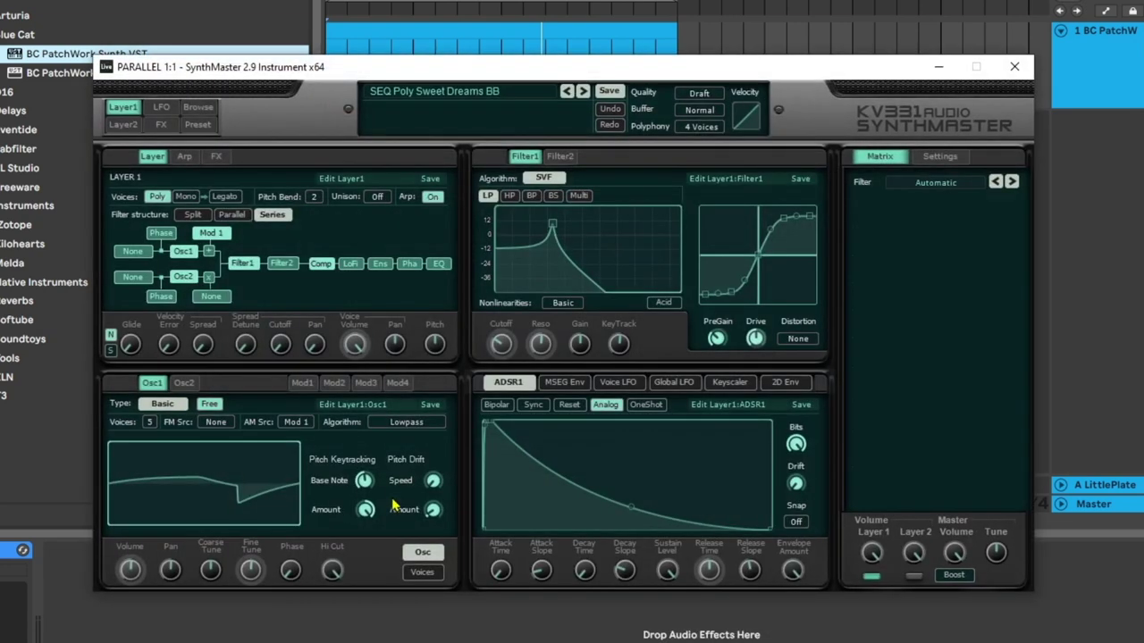
# Switch SynthMaster to the Lead preset 'SYN Stellar Luminous II AD'.
pyautogui.click(199, 108)
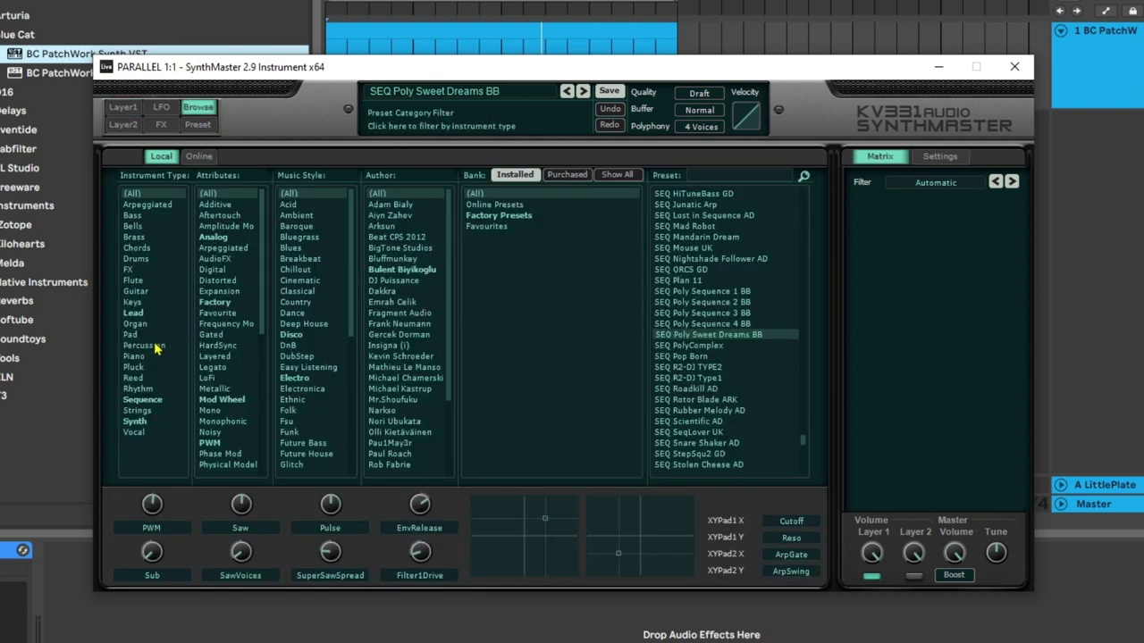
pyautogui.click(134, 313)
pyautogui.click(706, 345)
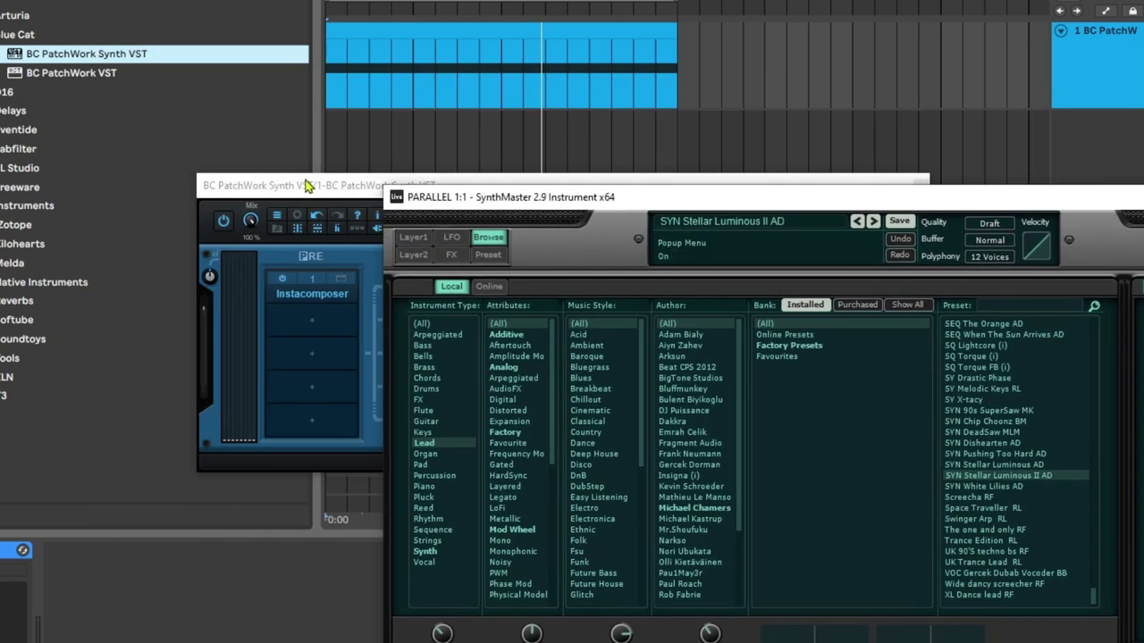
pyautogui.moveTo(305, 185); pyautogui.dragTo(50, 0)
# Set the first SynthMaster chain's MIDI input to Port A, channel 1.
pyautogui.rightClick(280, 109)
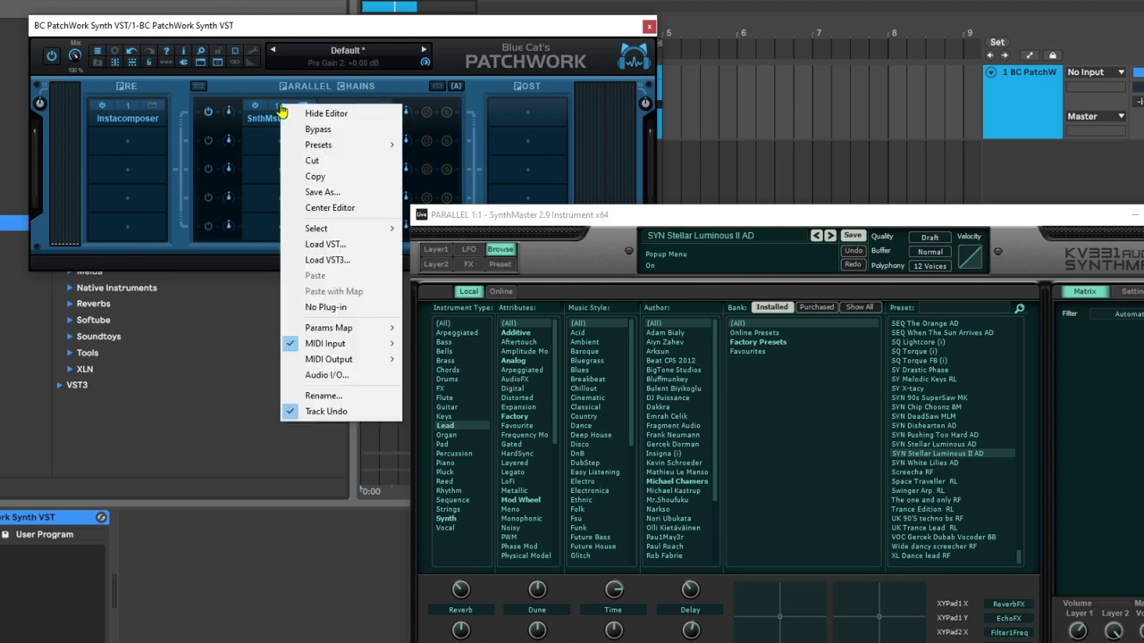
pyautogui.moveTo(367, 346)
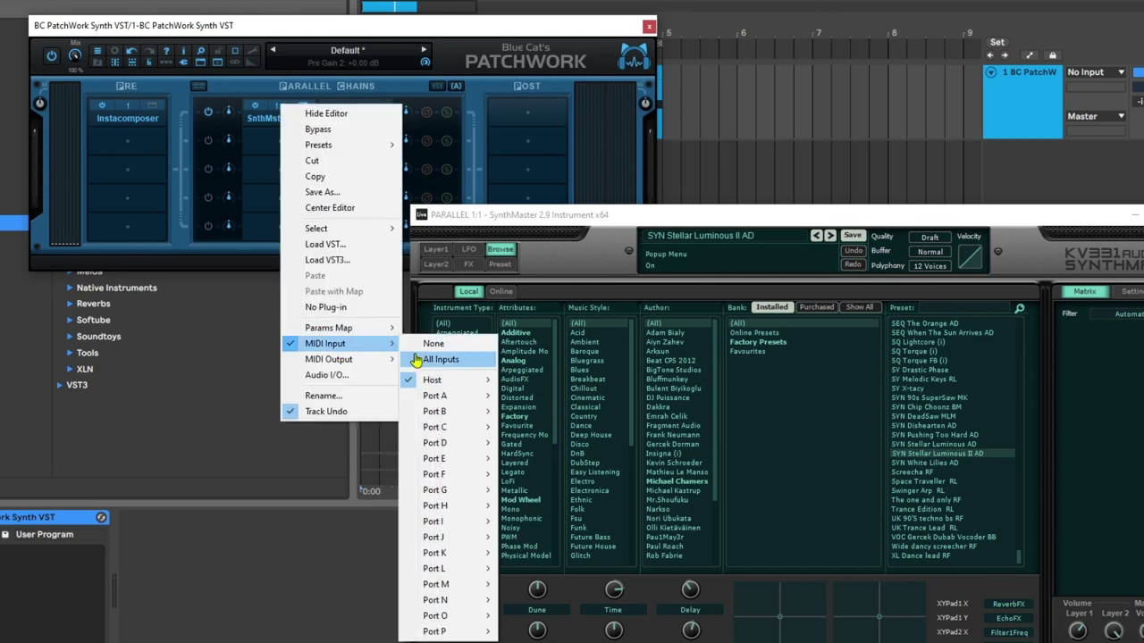
pyautogui.moveTo(464, 385)
pyautogui.click(527, 381)
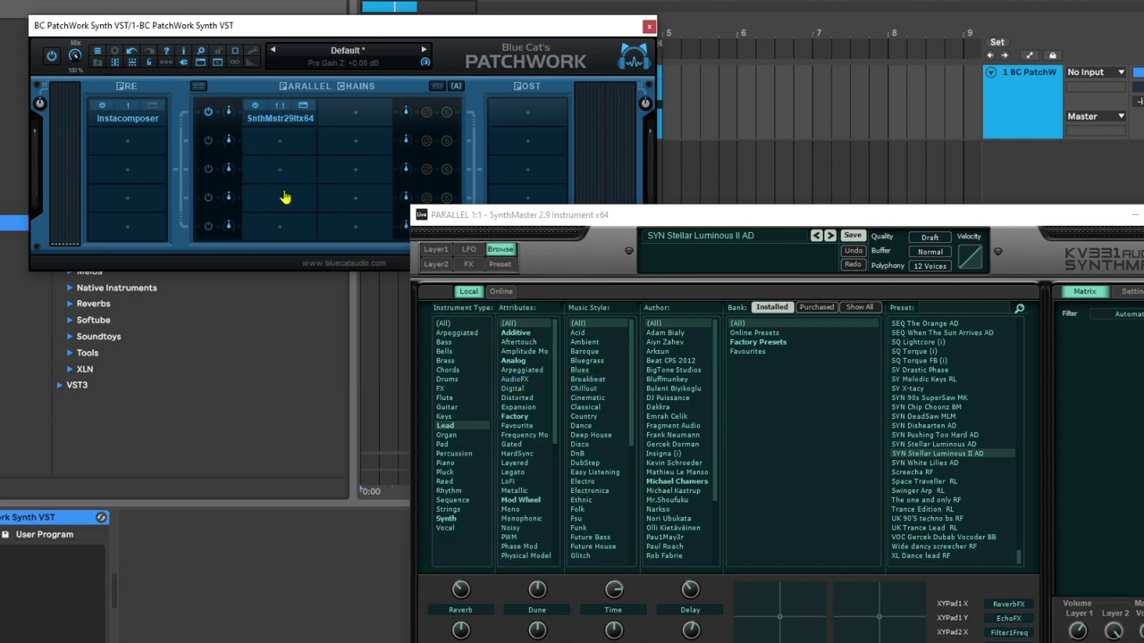
pyautogui.rightClick(279, 110)
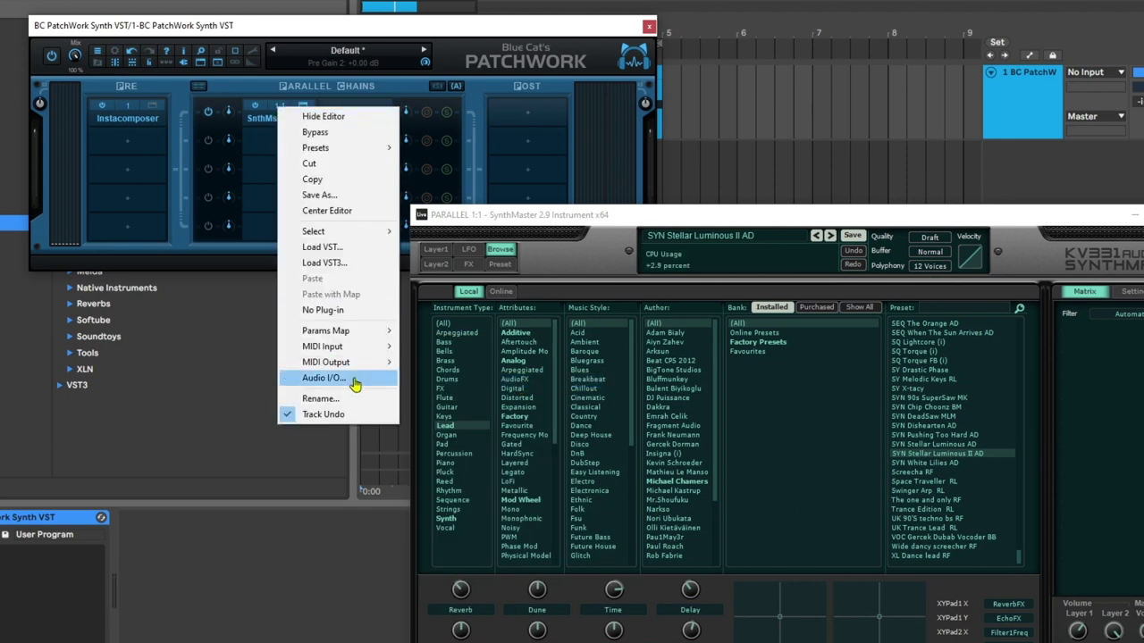
pyautogui.moveTo(344, 348)
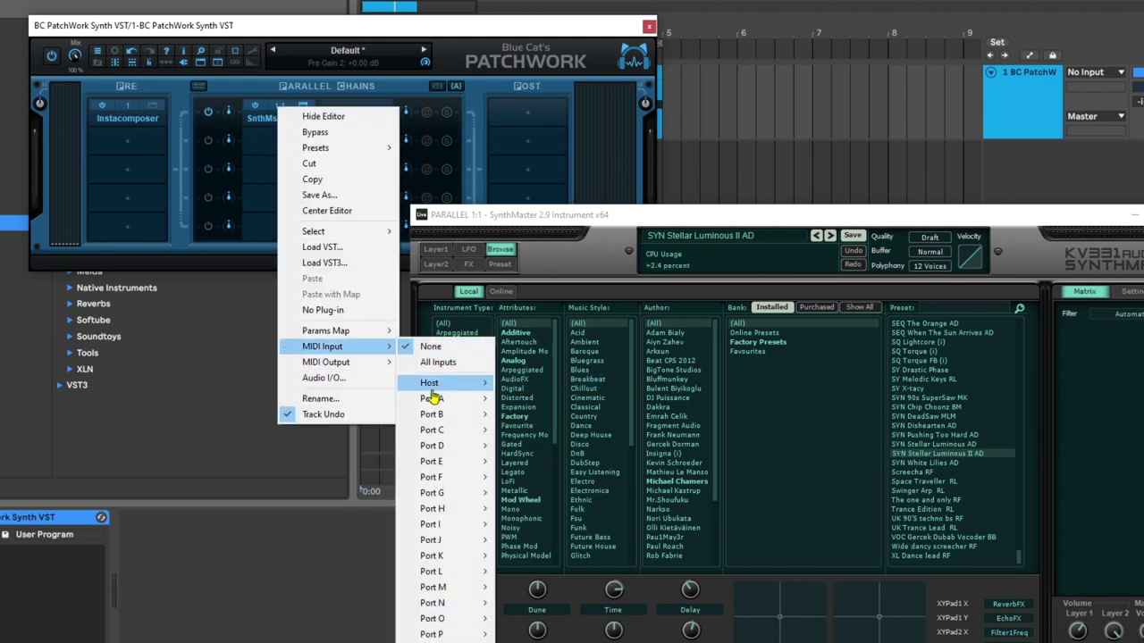
pyautogui.moveTo(434, 400)
pyautogui.click(540, 437)
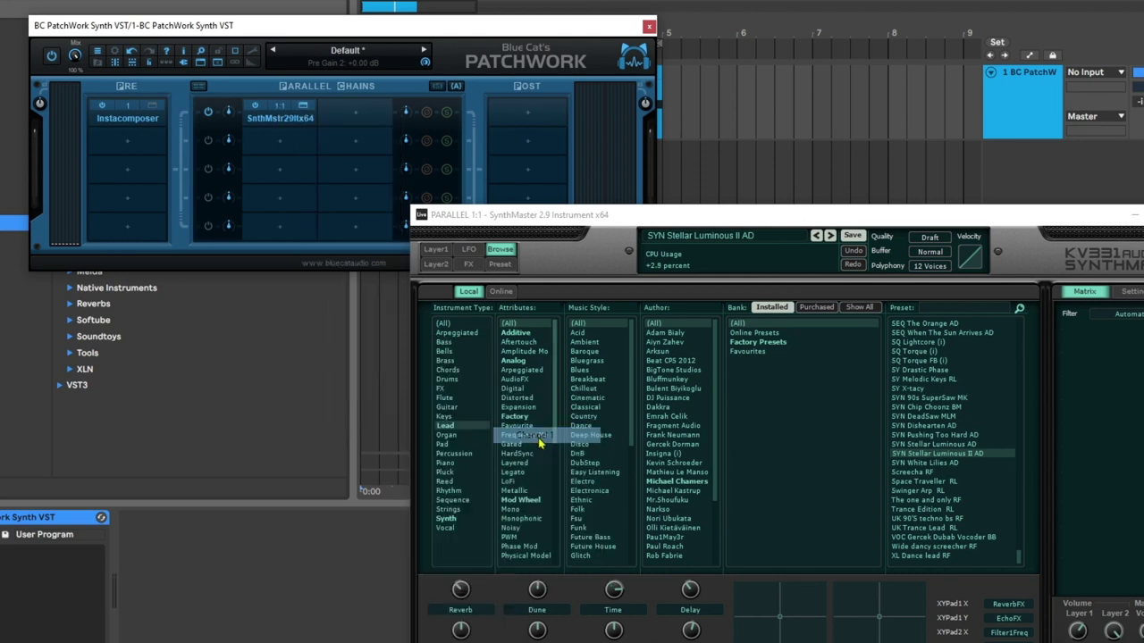
# Route Instacomposer's MIDI output to Port A.
pyautogui.rightClick(129, 108)
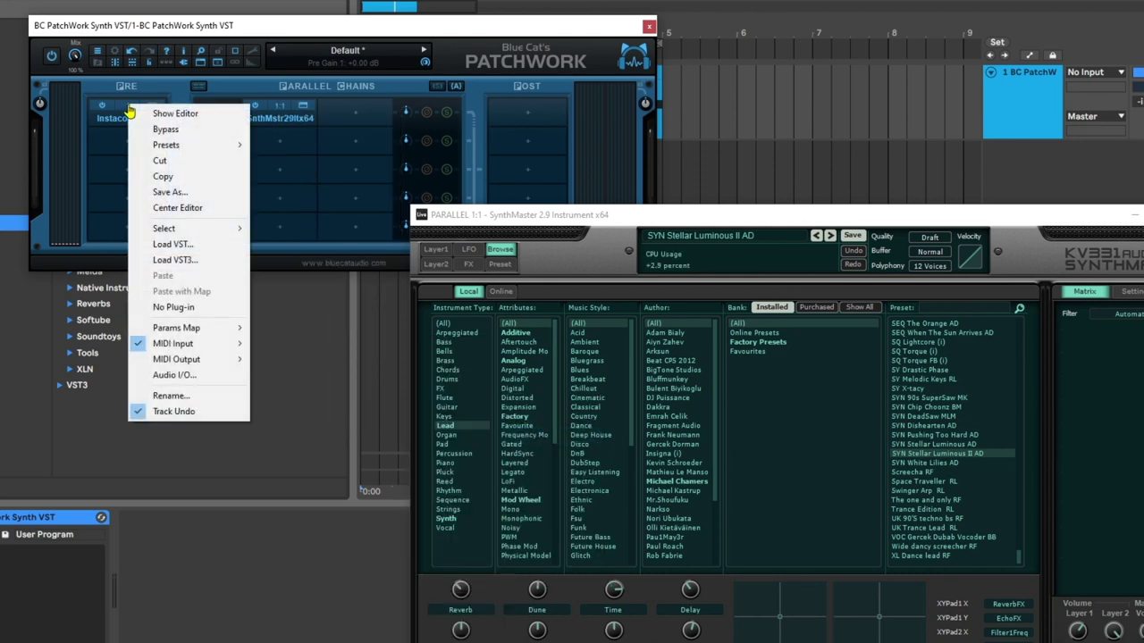
pyautogui.moveTo(222, 361)
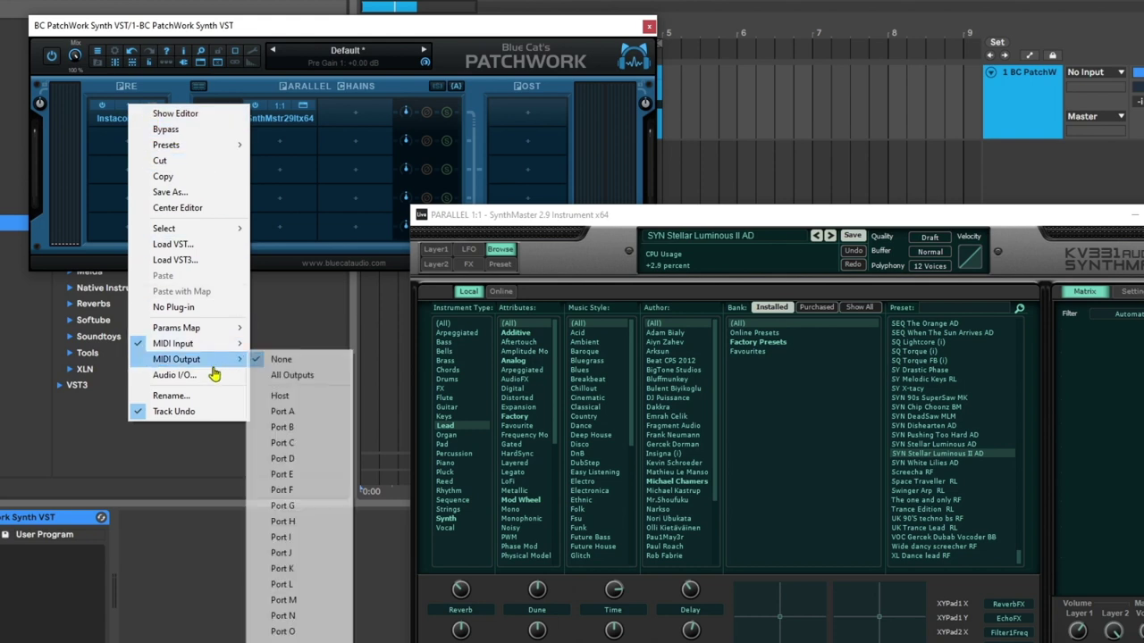
pyautogui.click(284, 412)
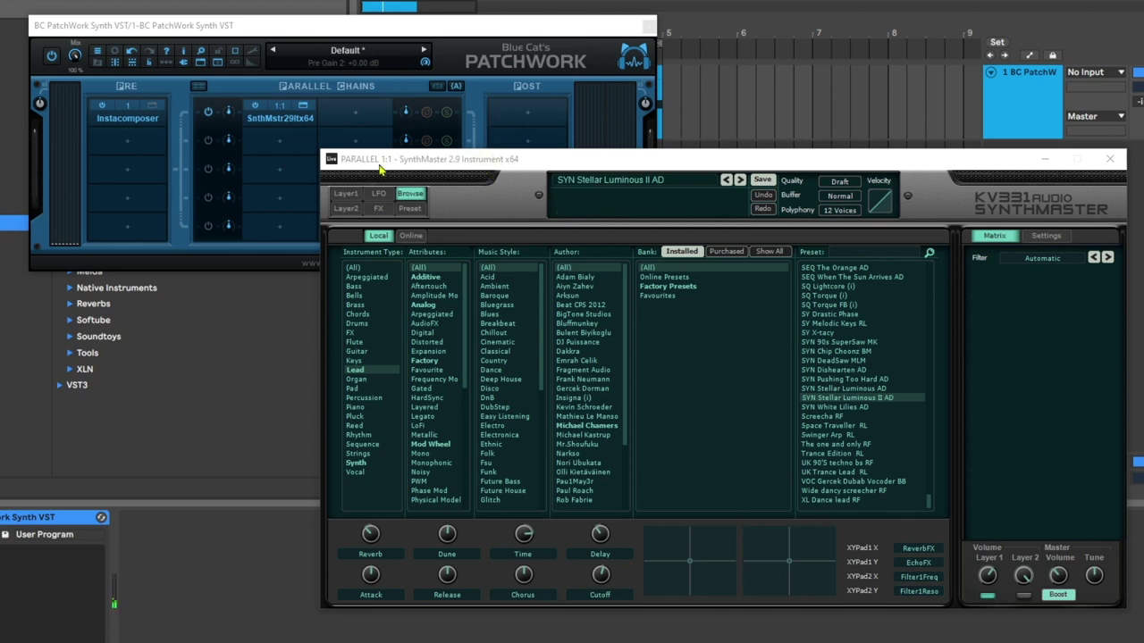
# Open the Instacomposer editor beside SynthMaster and play its five-track pattern.
pyautogui.click(150, 106)
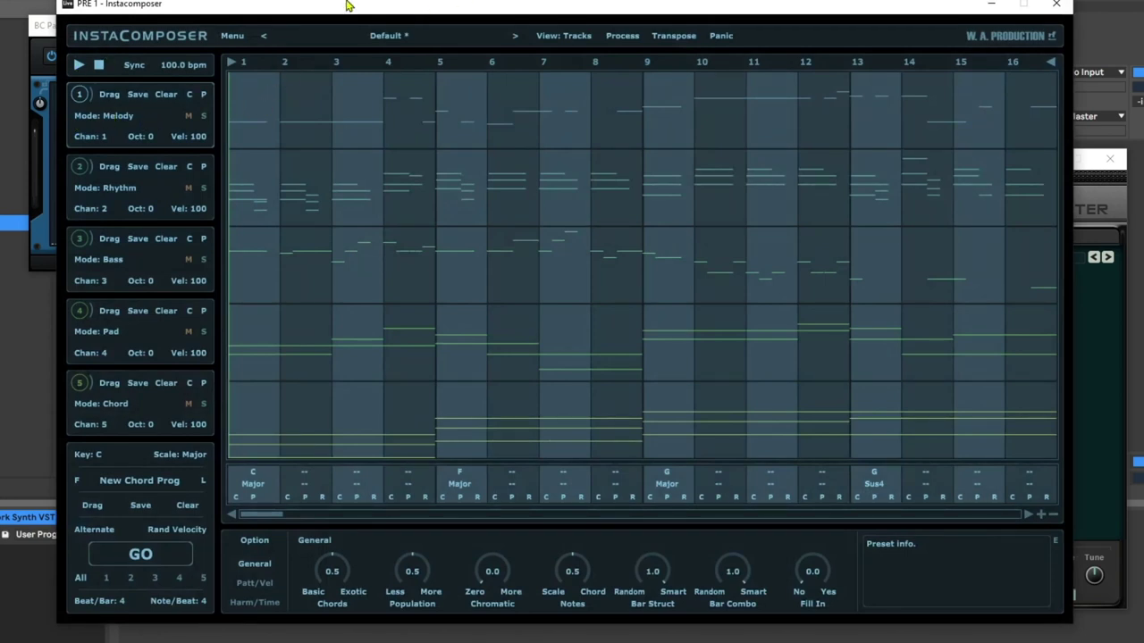
pyautogui.moveTo(349, 5); pyautogui.dragTo(198, 60)
pyautogui.moveTo(948, 162); pyautogui.dragTo(995, 178)
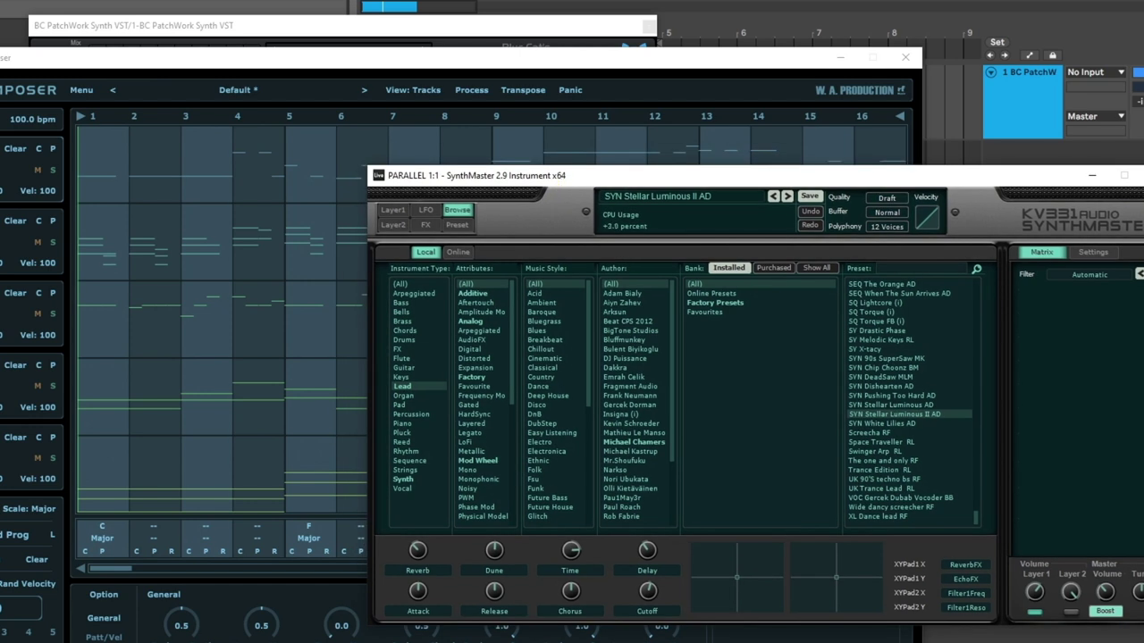
pyautogui.press('space')
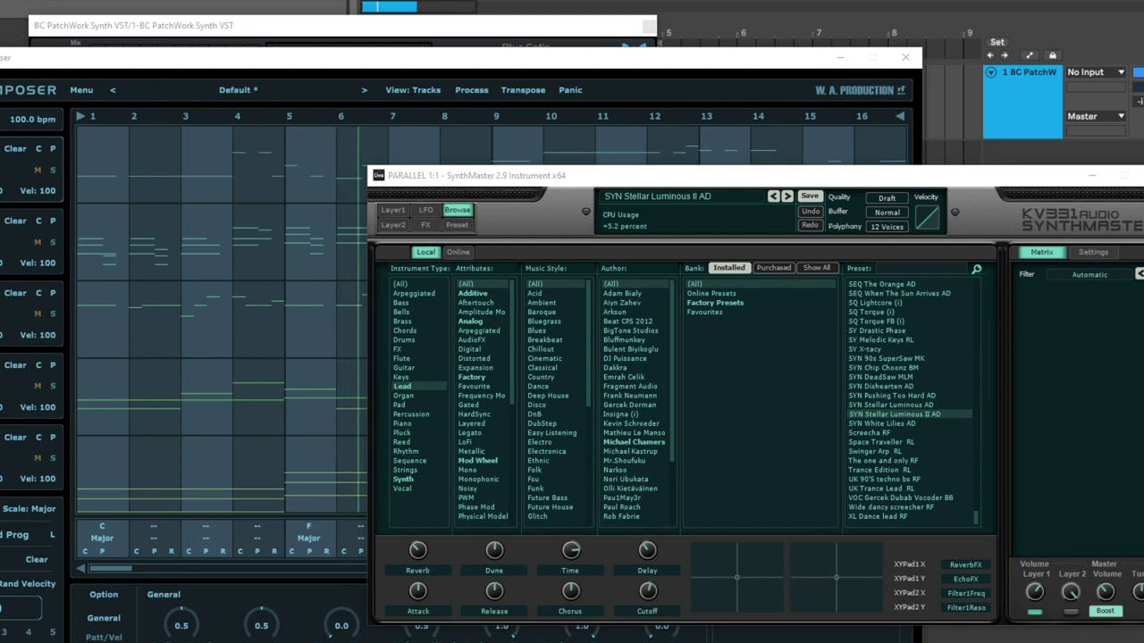
pyautogui.moveTo(747, 59); pyautogui.dragTo(1046, 152)
pyautogui.moveTo(393, 150); pyautogui.dragTo(570, 79)
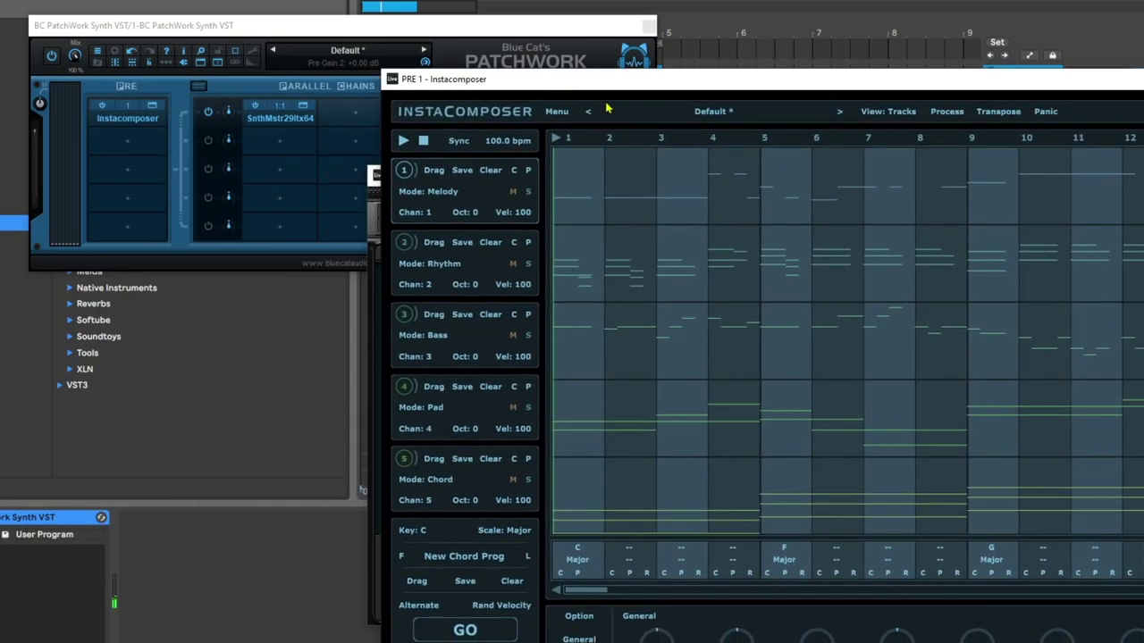
# Load a second SynthMaster from D:\VST\Instruments into empty parallel slot 2:1.
pyautogui.rightClick(276, 139)
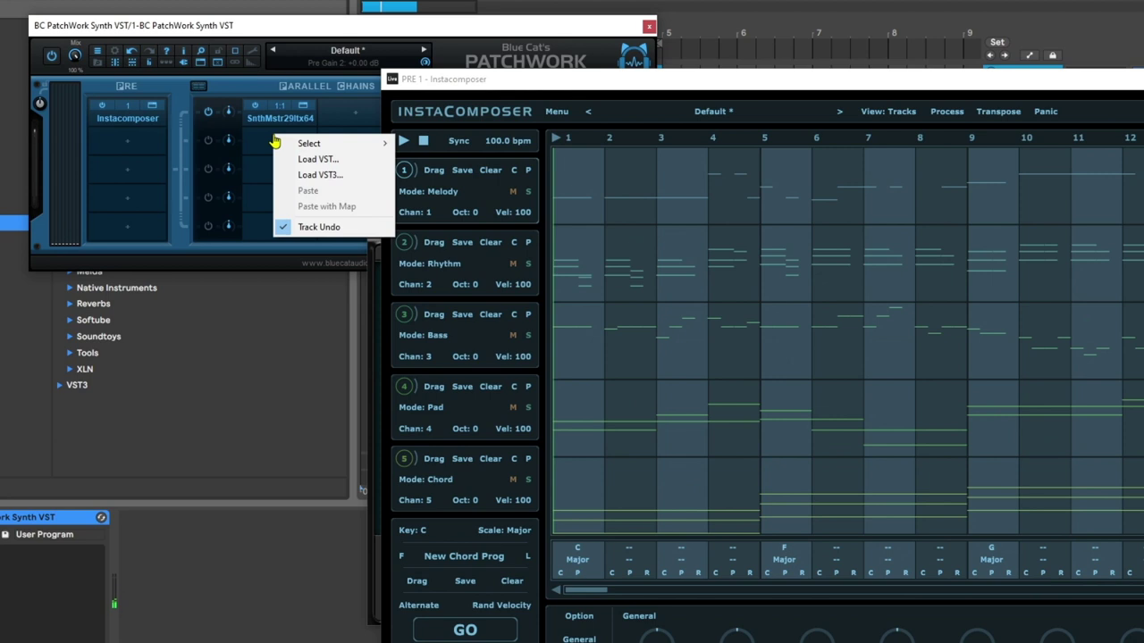
pyautogui.click(320, 160)
pyautogui.scroll(-1, 93, 349)
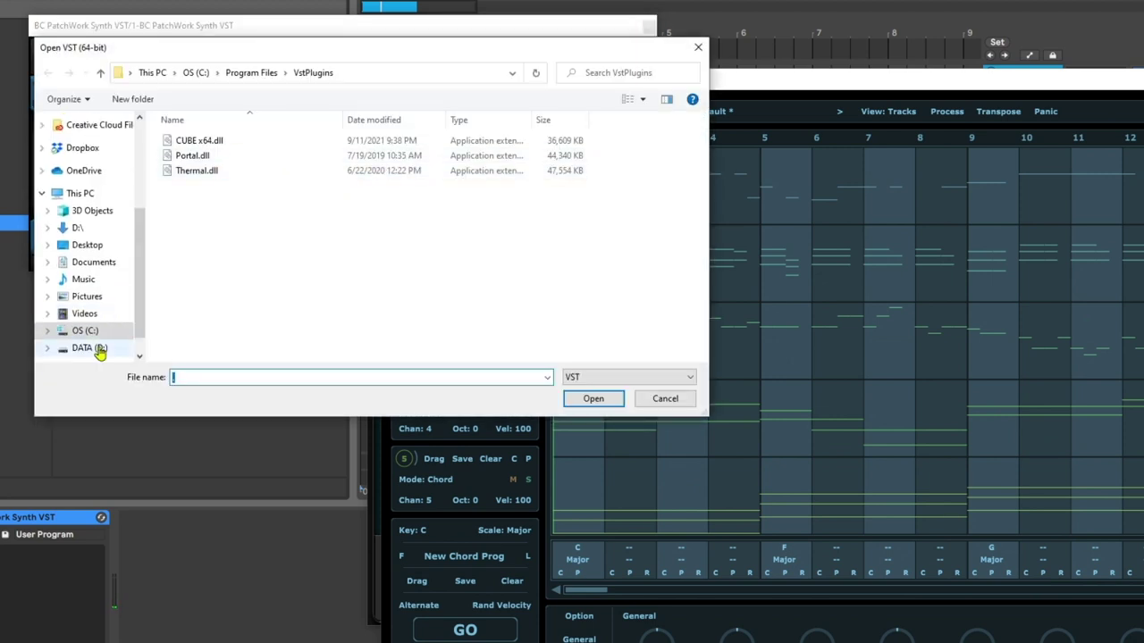
pyautogui.click(94, 349)
pyautogui.doubleClick(196, 199)
pyautogui.doubleClick(225, 258)
pyautogui.doubleClick(212, 298)
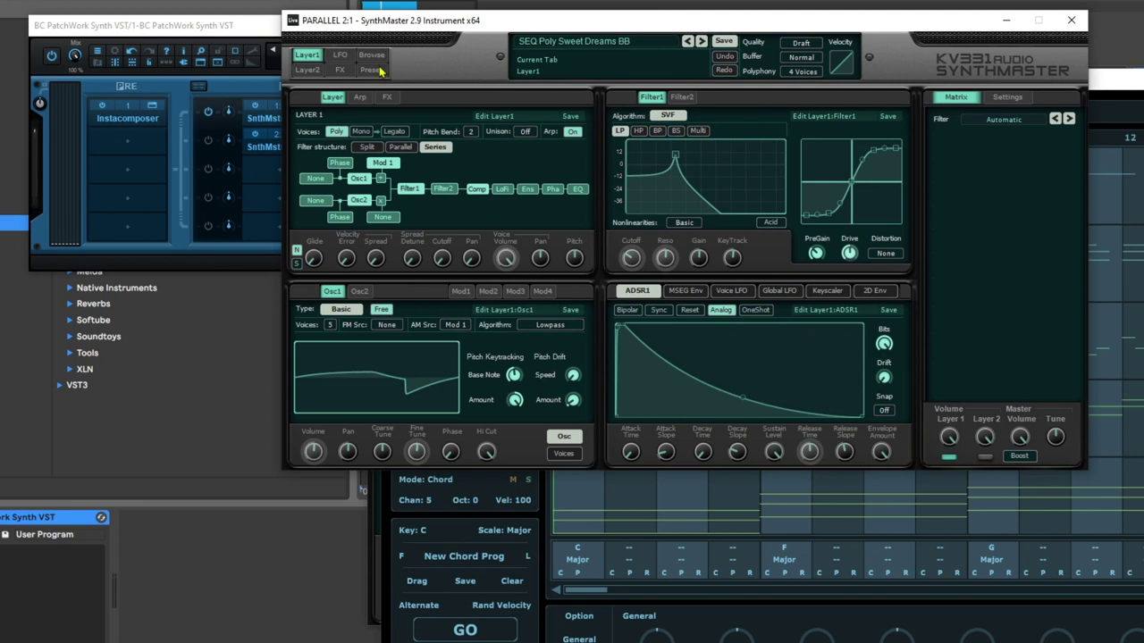
# Give the second SynthMaster the Pluck preset 'PLK DXie Guitar' and close its editor.
pyautogui.click(363, 57)
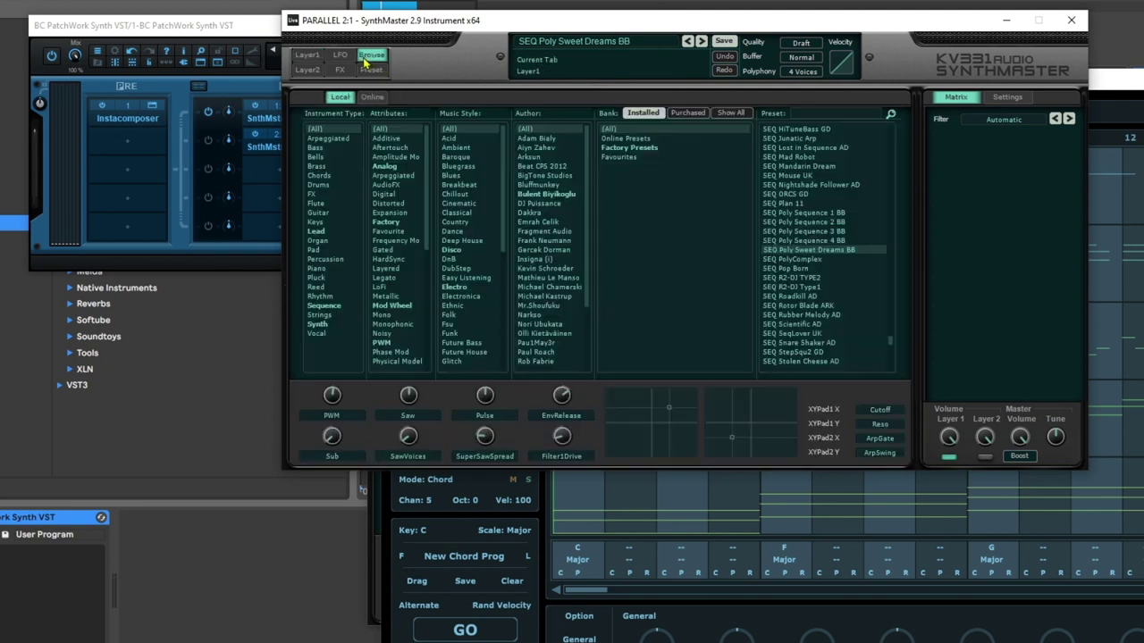
pyautogui.click(316, 277)
pyautogui.scroll(-5, 789, 306)
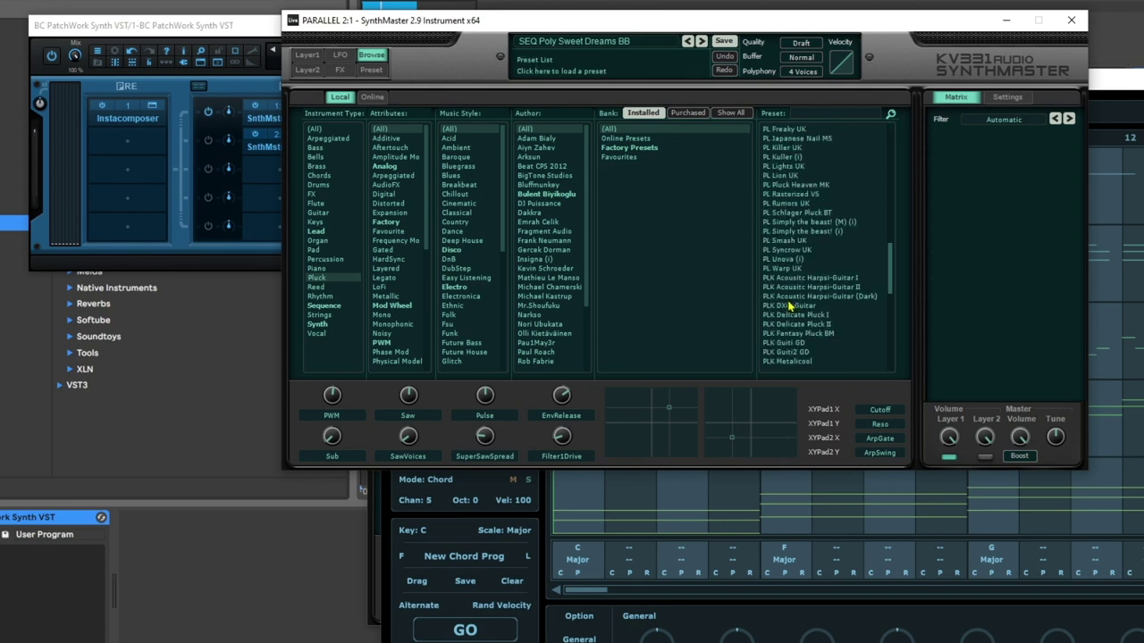
pyautogui.click(791, 305)
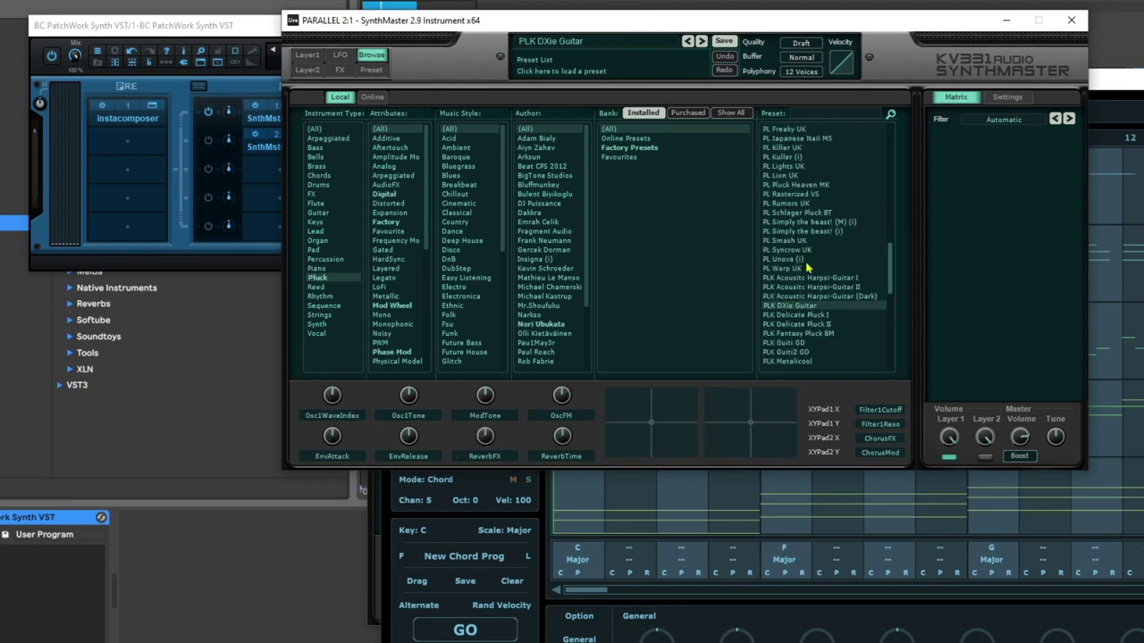
pyautogui.click(1071, 20)
pyautogui.moveTo(675, 91); pyautogui.dragTo(381, 227)
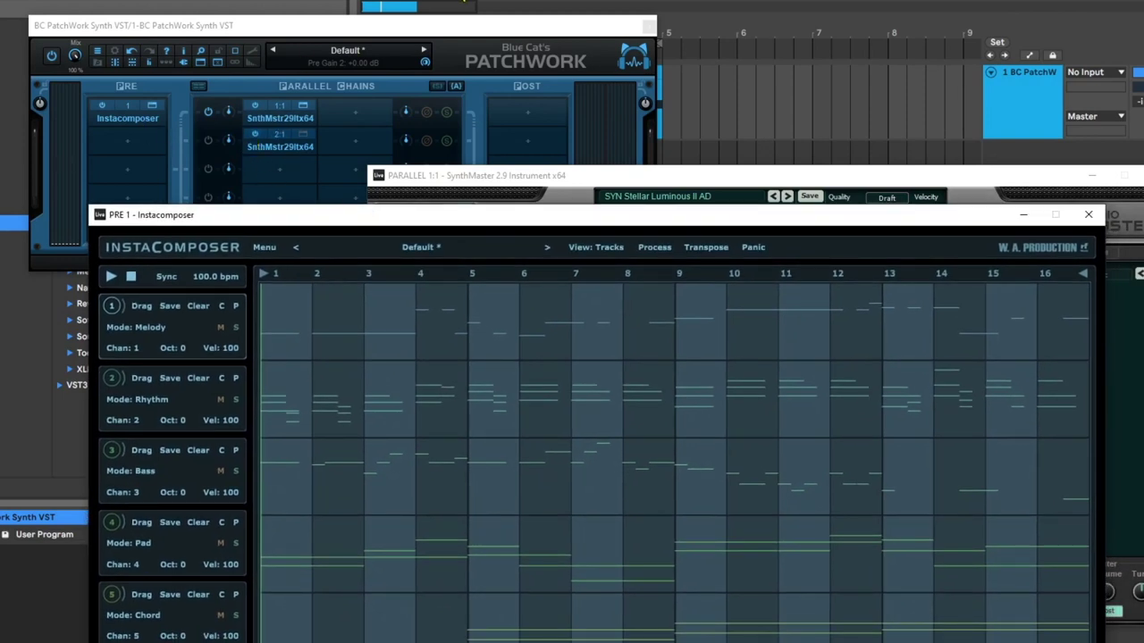
# Play and stop the pattern, then set chain 2:1's MIDI input to Port A, channel 2.
pyautogui.press('space')
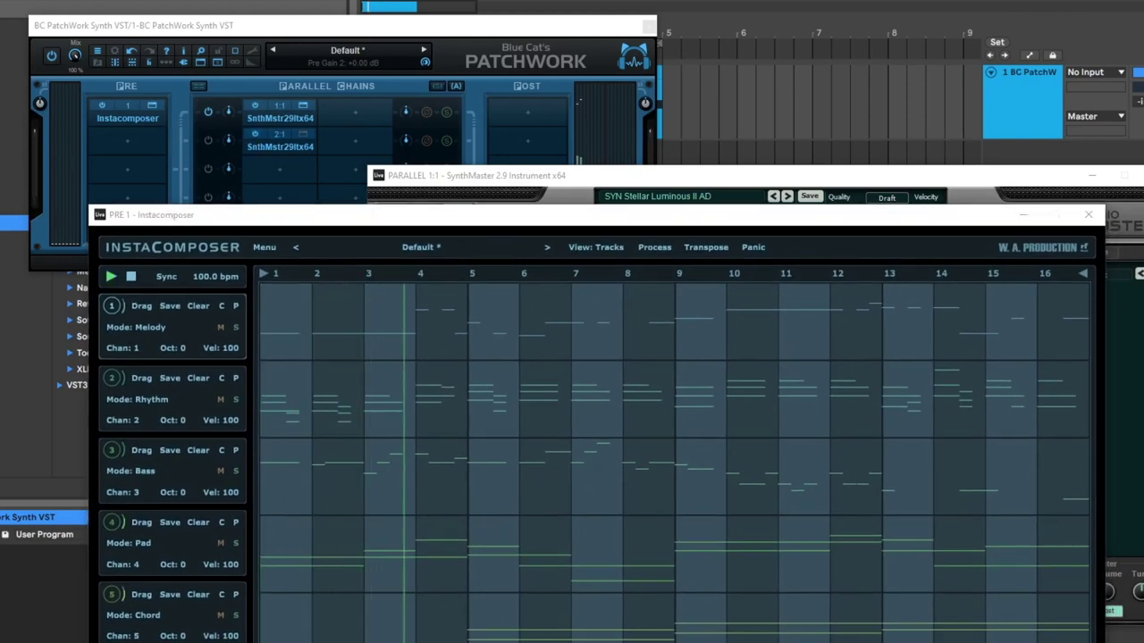
pyautogui.press('space')
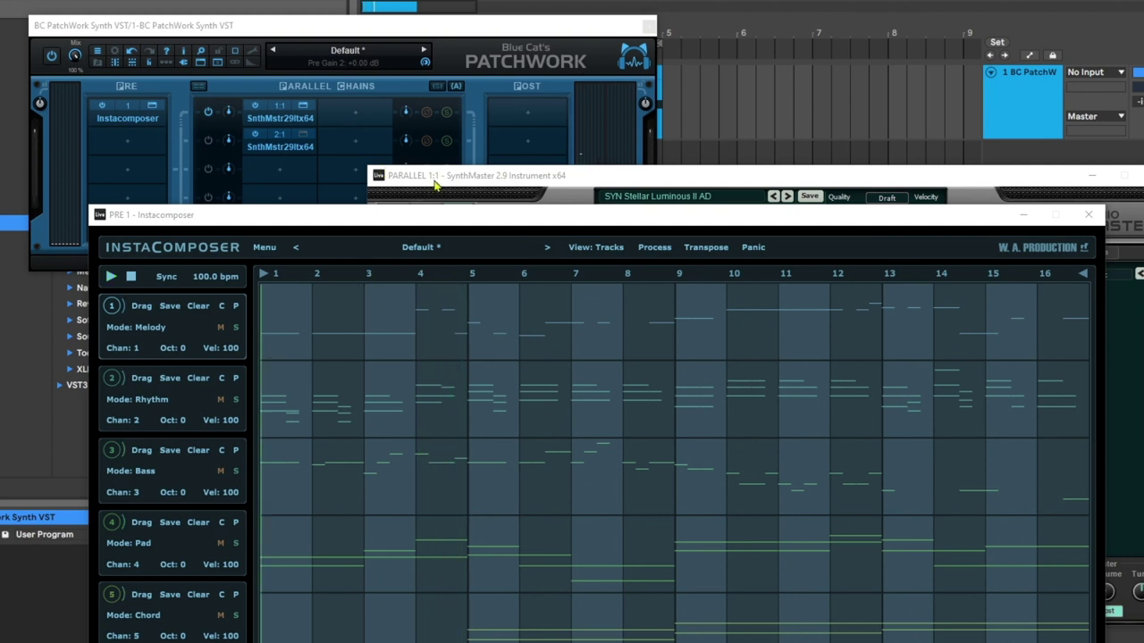
pyautogui.rightClick(280, 136)
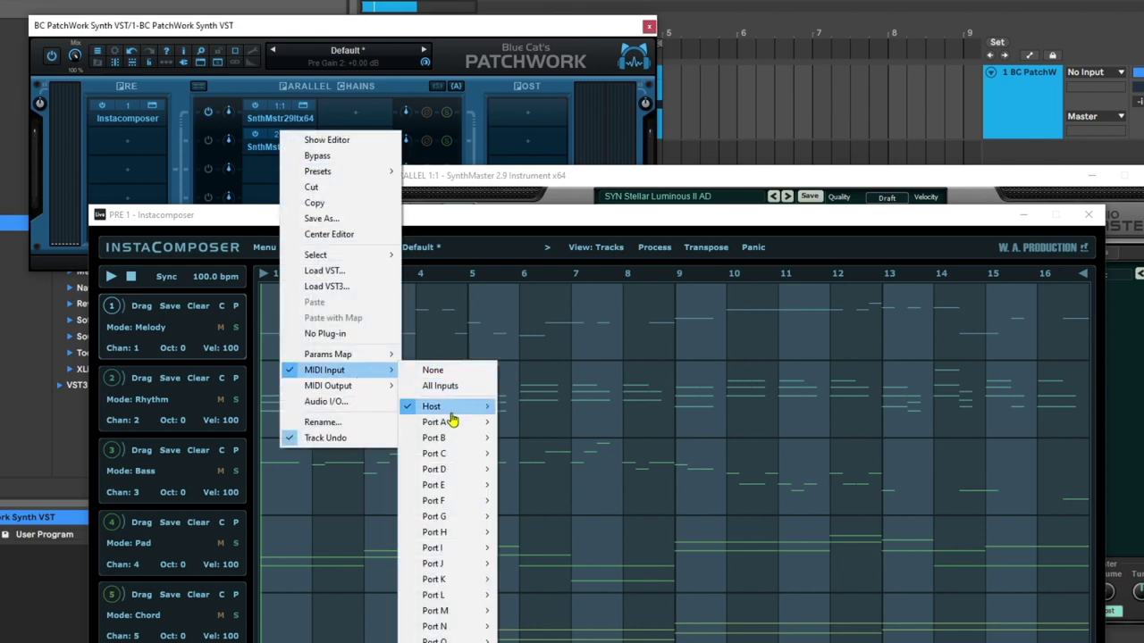
pyautogui.moveTo(452, 412)
pyautogui.click(543, 418)
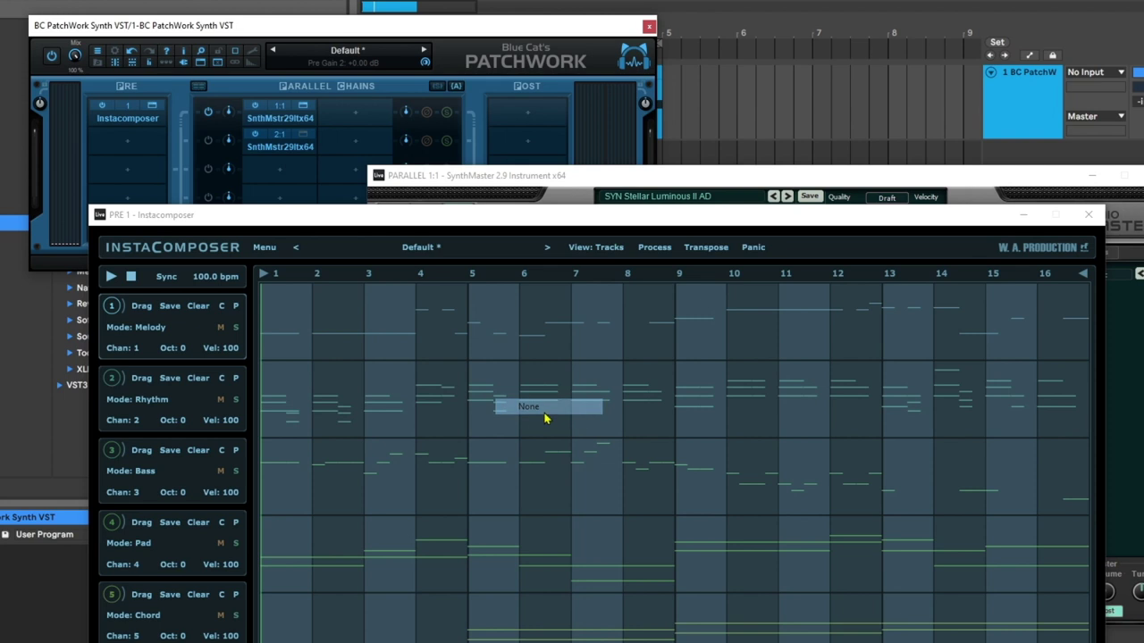
pyautogui.rightClick(281, 136)
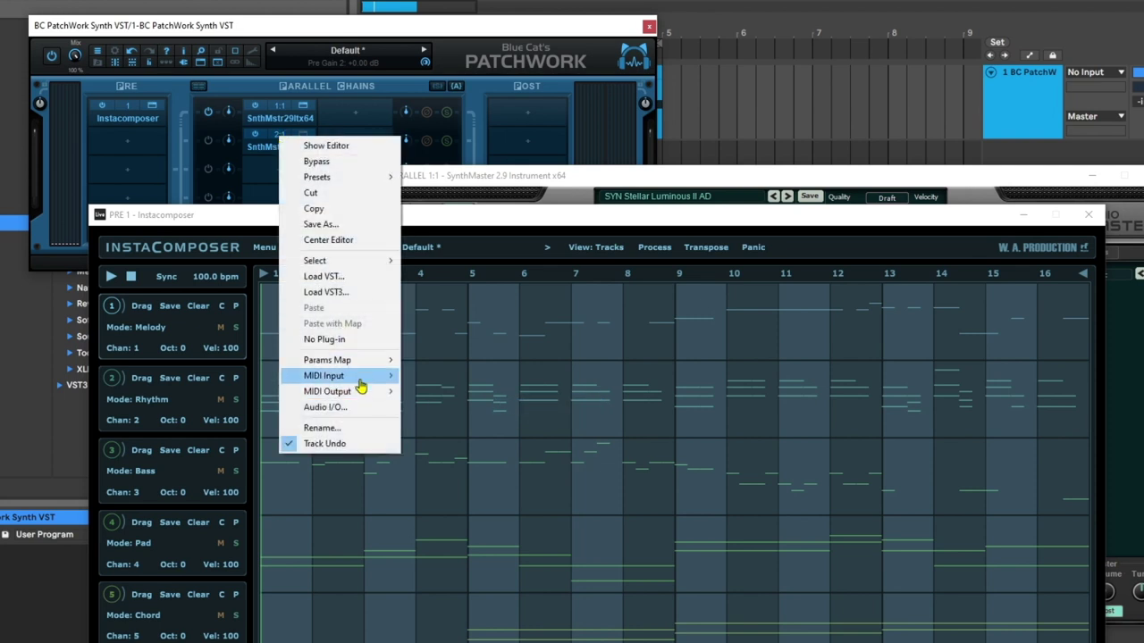
pyautogui.moveTo(360, 383)
pyautogui.moveTo(465, 429)
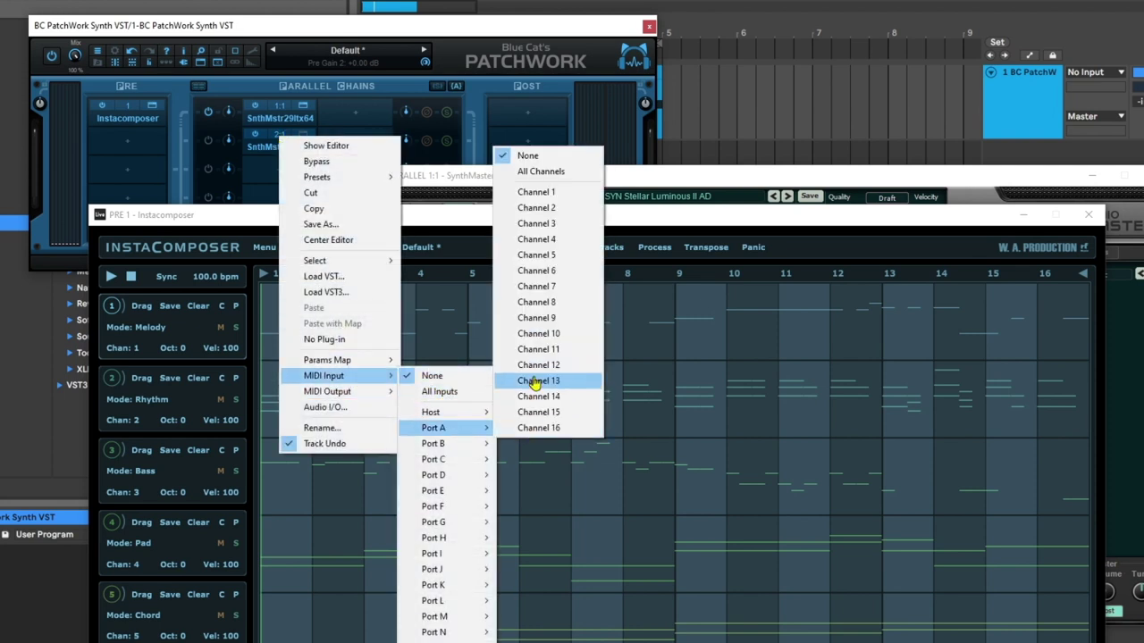
pyautogui.click(554, 209)
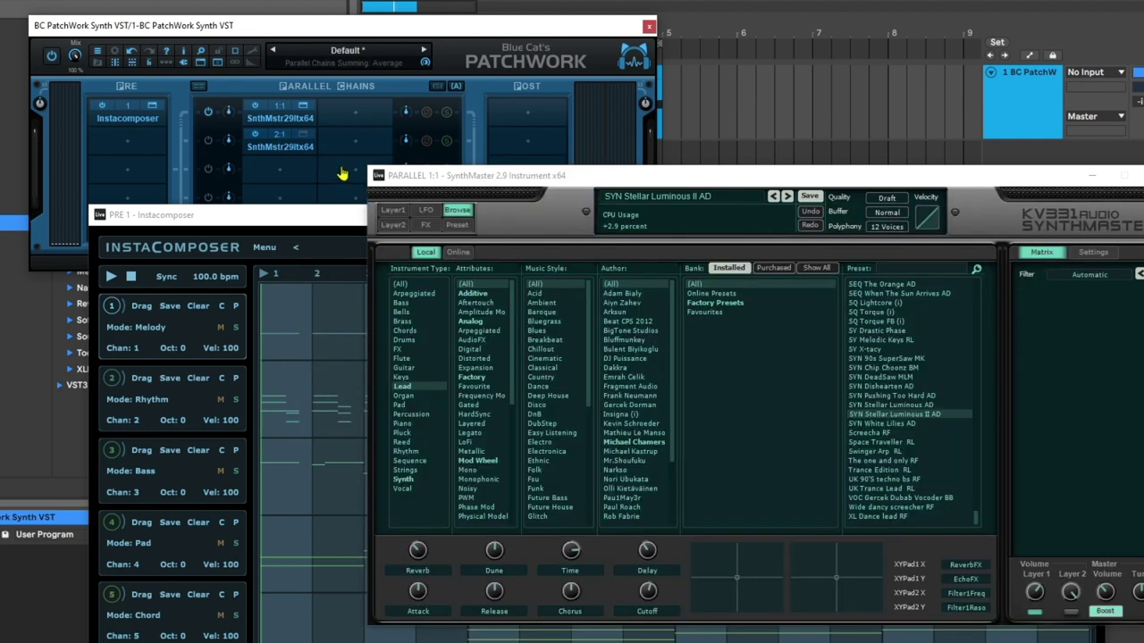
# Power on chain 2, start playback, and audition presets Space Traveller RL through Wide dancy screecher RF.
pyautogui.click(208, 142)
pyautogui.press('space')
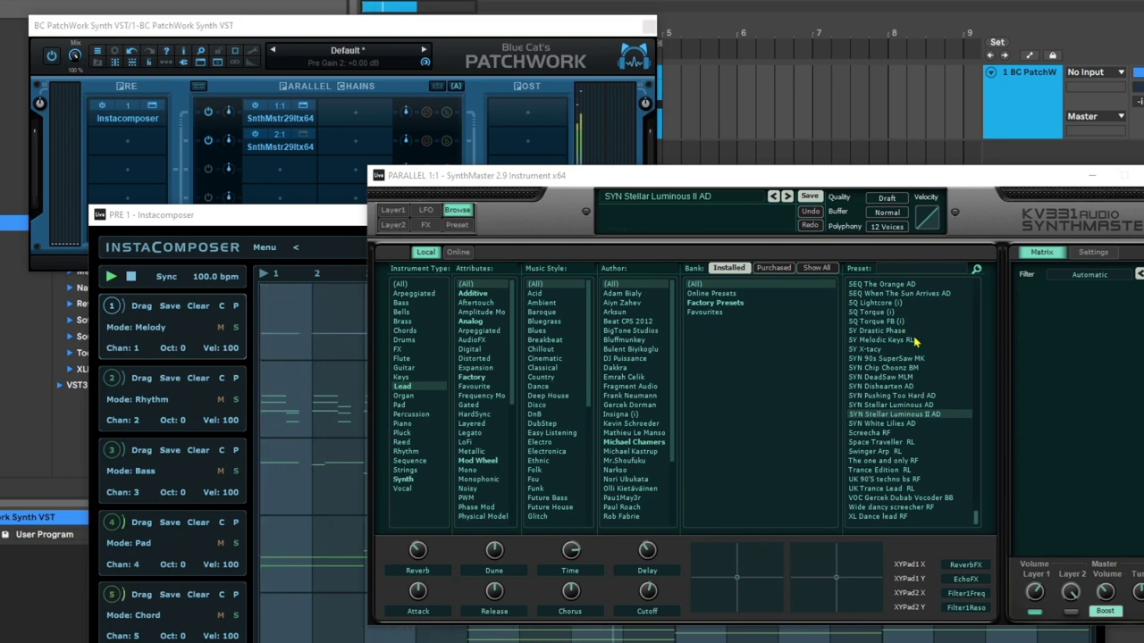
pyautogui.click(869, 443)
pyautogui.click(883, 460)
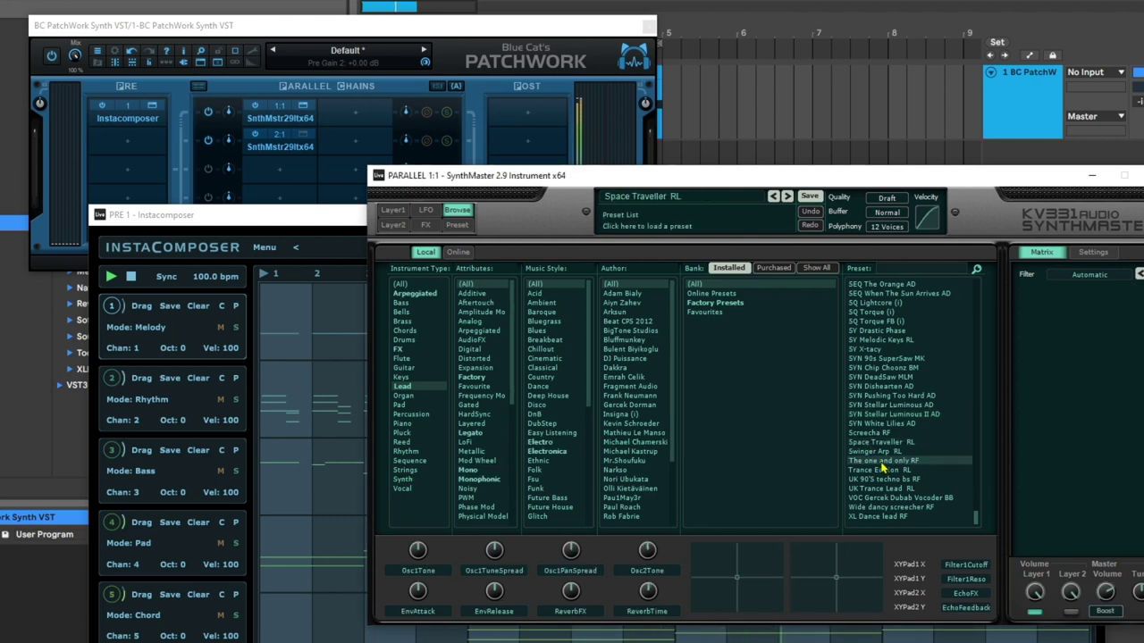
pyautogui.click(880, 499)
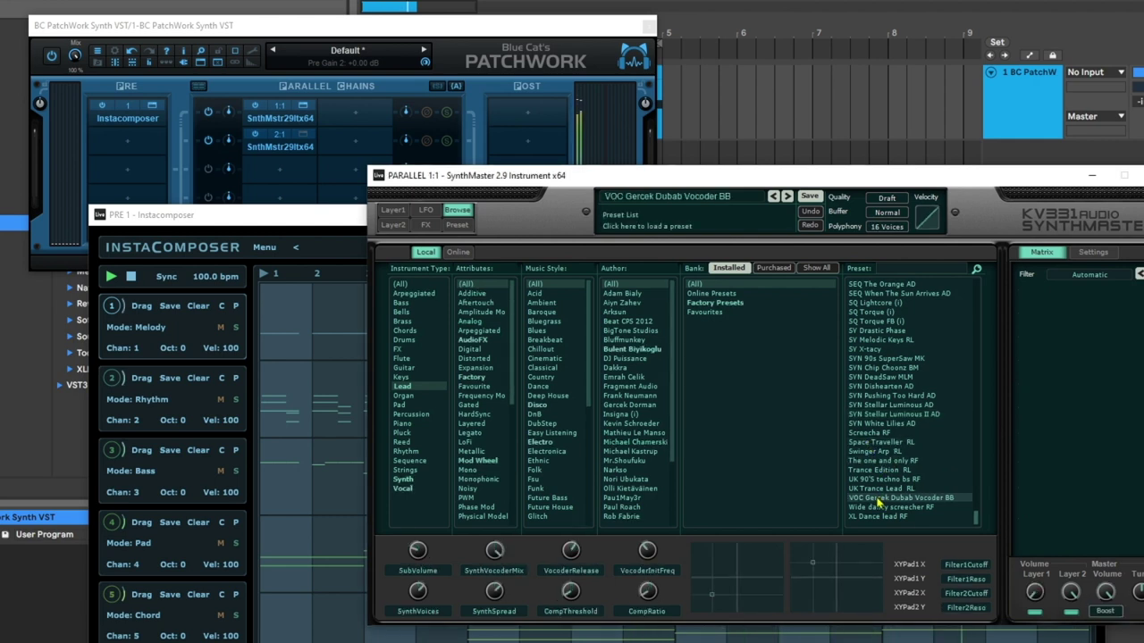
pyautogui.click(891, 506)
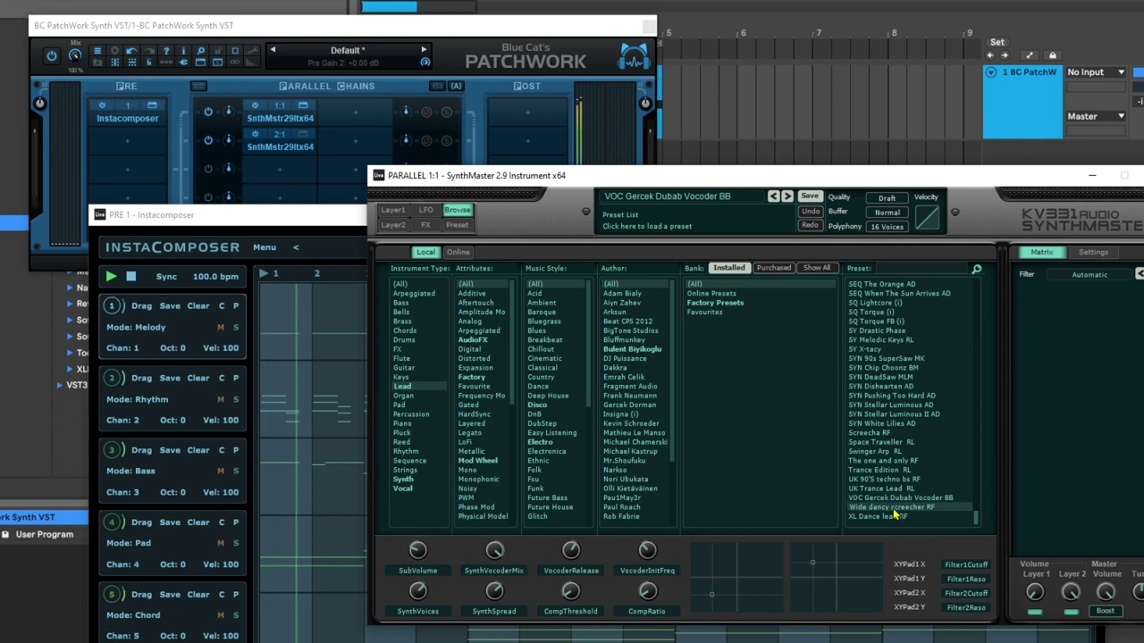
# Try SEQ The Orange AD and LED WaitfortheLead GD, settling on LED Wavetrancer FN.
pyautogui.click(897, 285)
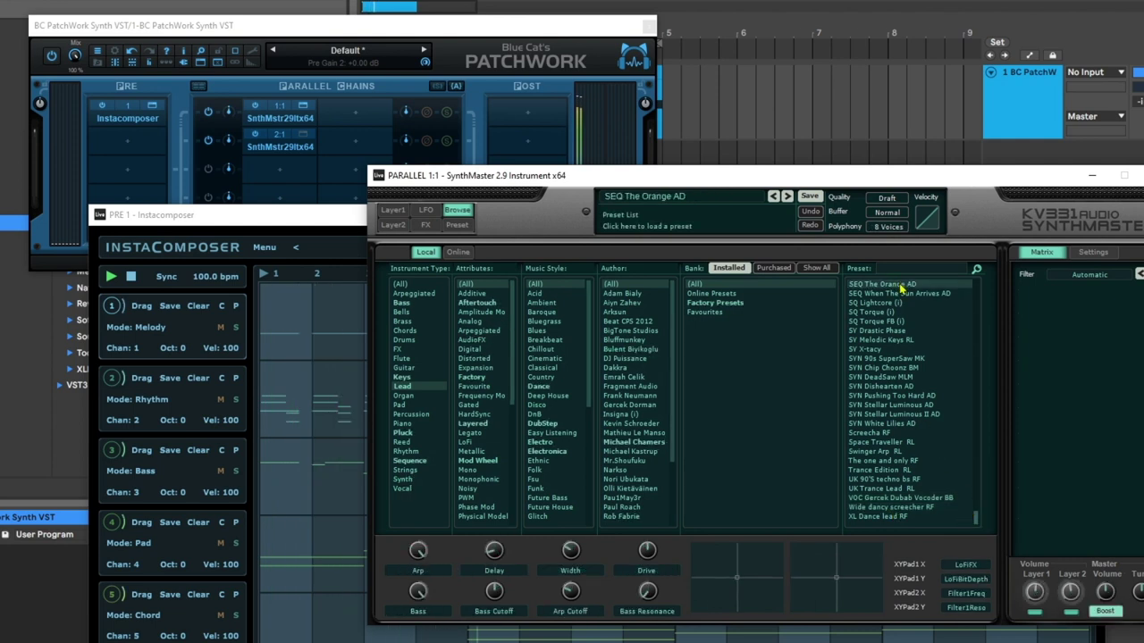
pyautogui.scroll(10, 932, 446)
pyautogui.click(884, 341)
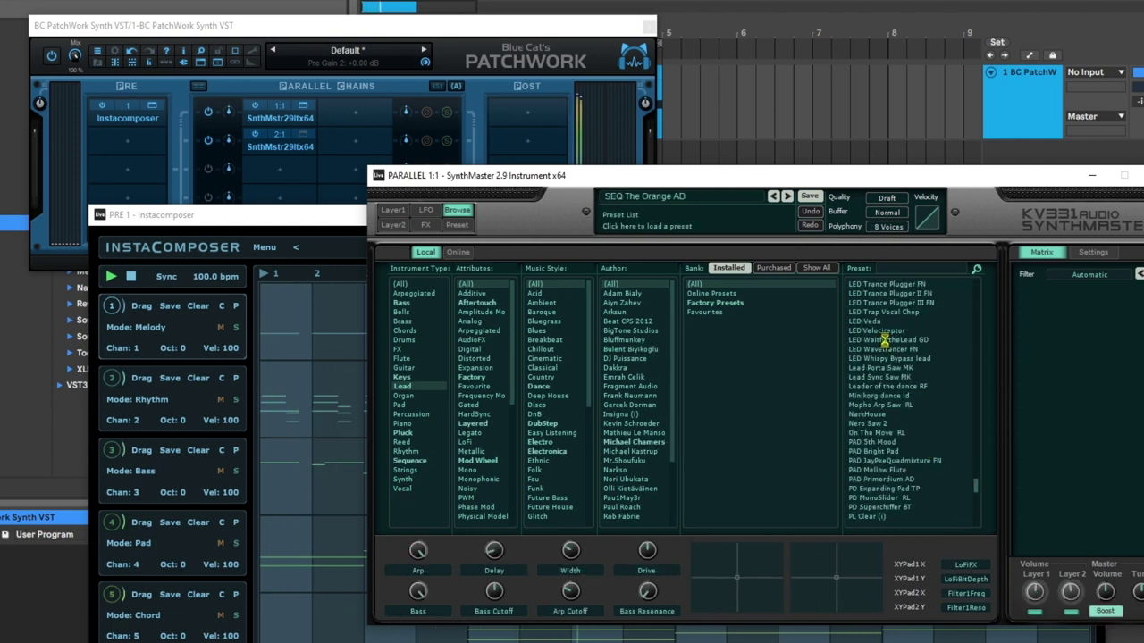
pyautogui.click(891, 349)
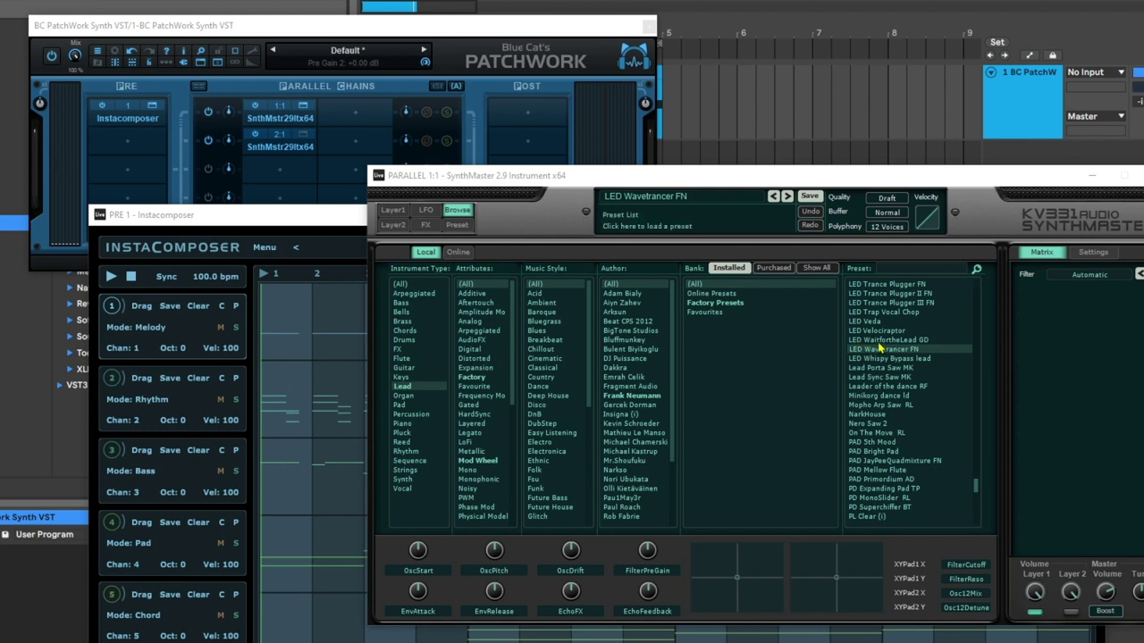
# Load SubLab.dll from D:\VST2\Instruments into PatchWork's empty third parallel chain slot.
pyautogui.click(279, 179)
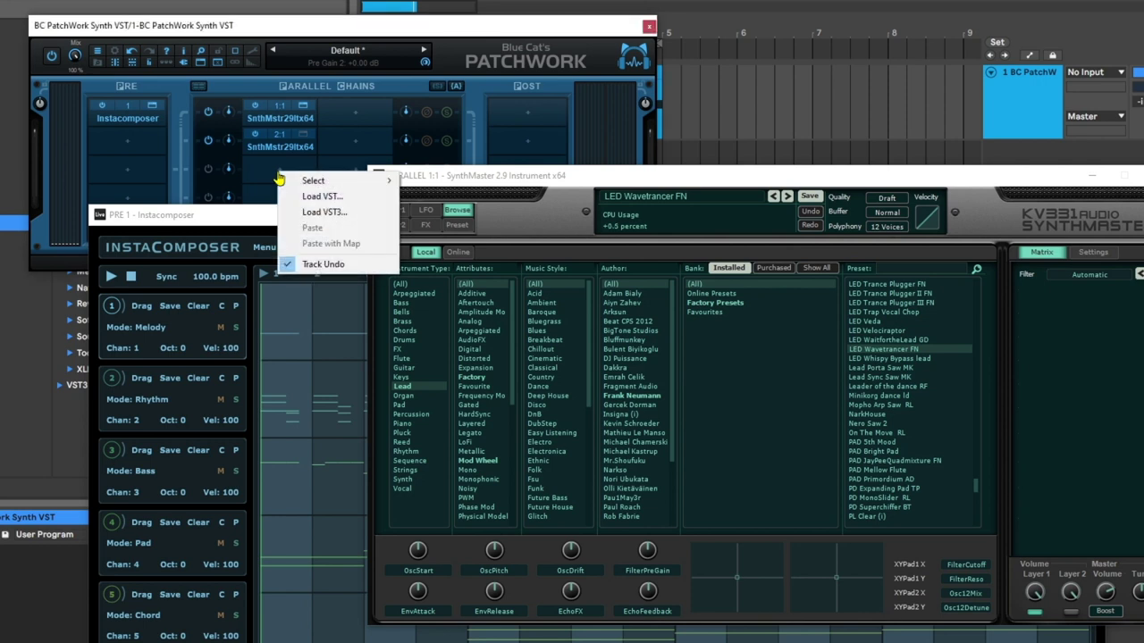
pyautogui.click(336, 203)
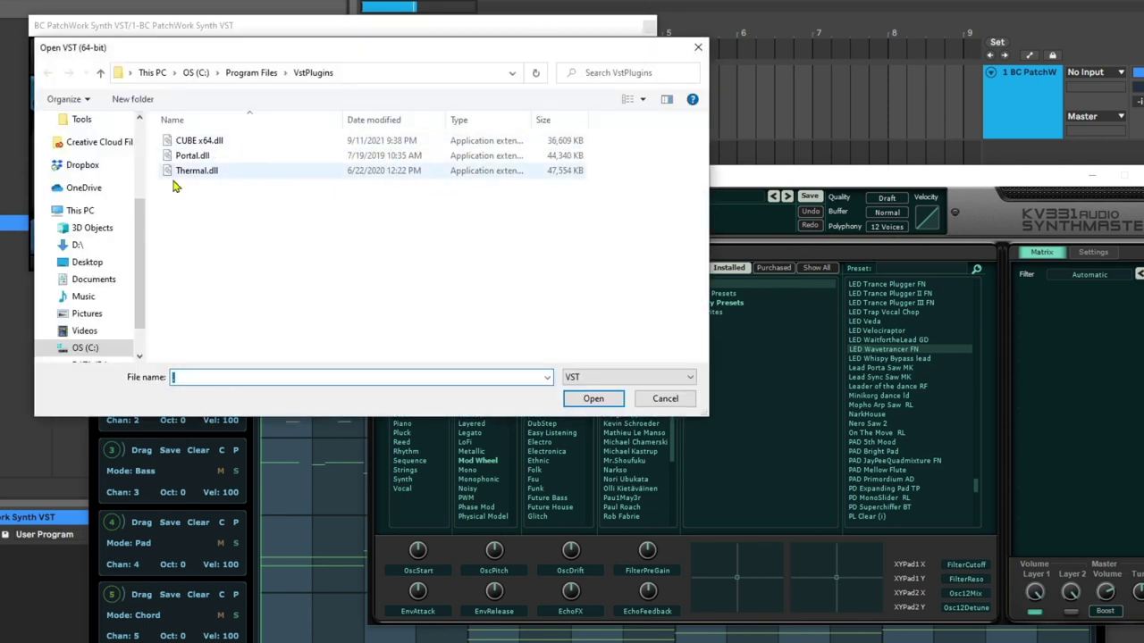
pyautogui.scroll(-2, 89, 295)
pyautogui.click(90, 326)
pyautogui.doubleClick(189, 172)
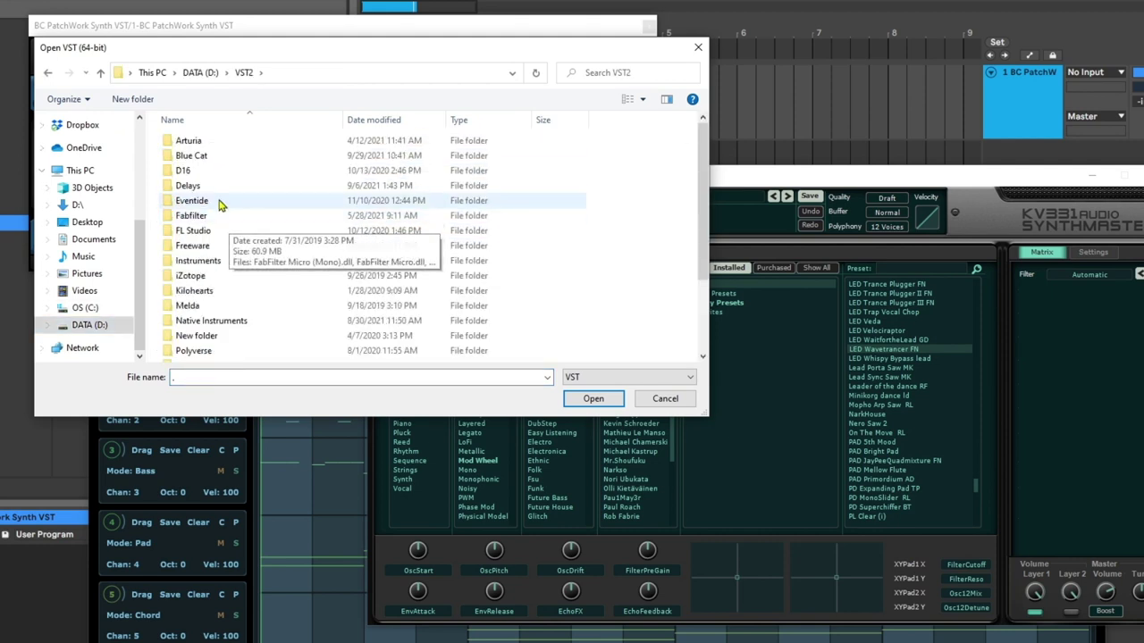
pyautogui.doubleClick(214, 259)
pyautogui.scroll(-4, 235, 268)
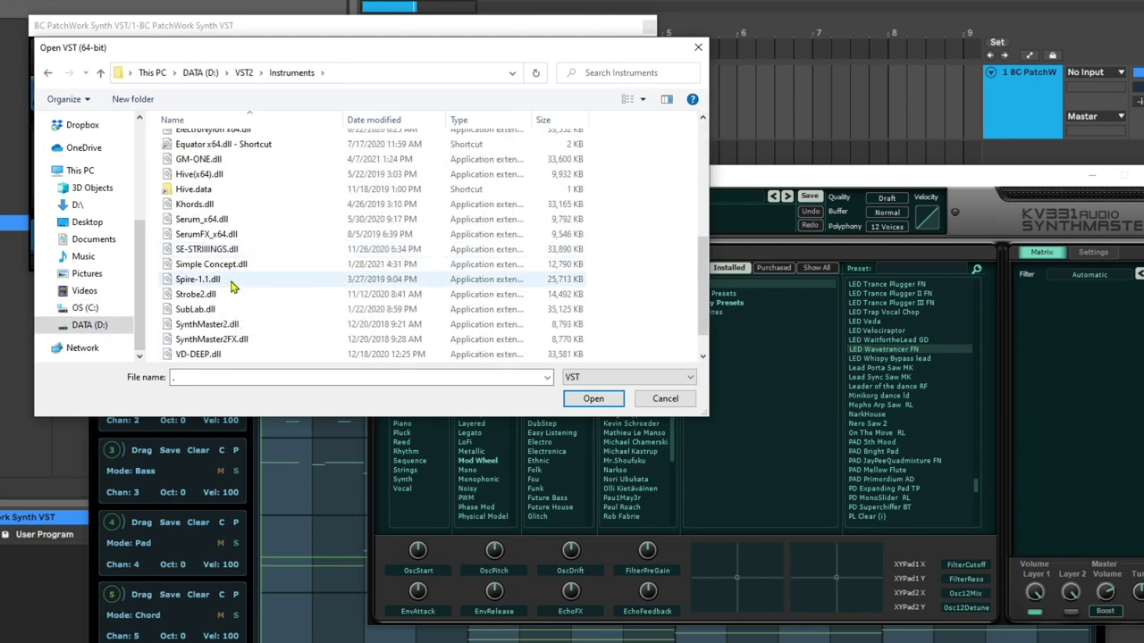
pyautogui.doubleClick(195, 309)
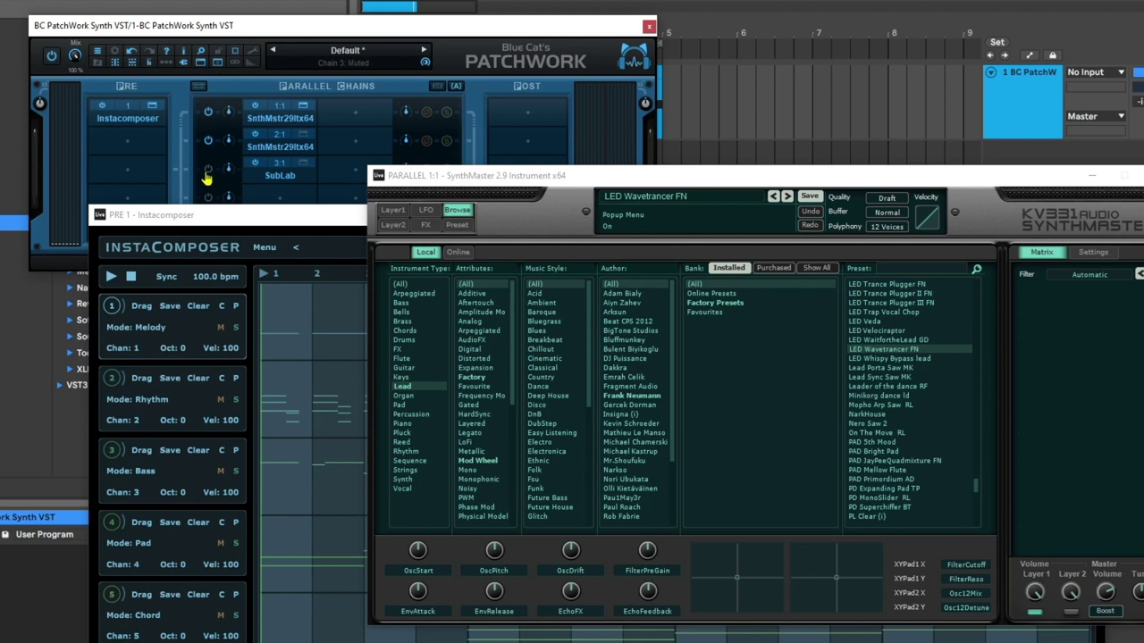
# Set the SubLab chain's MIDI input from Host to None.
pyautogui.rightClick(278, 163)
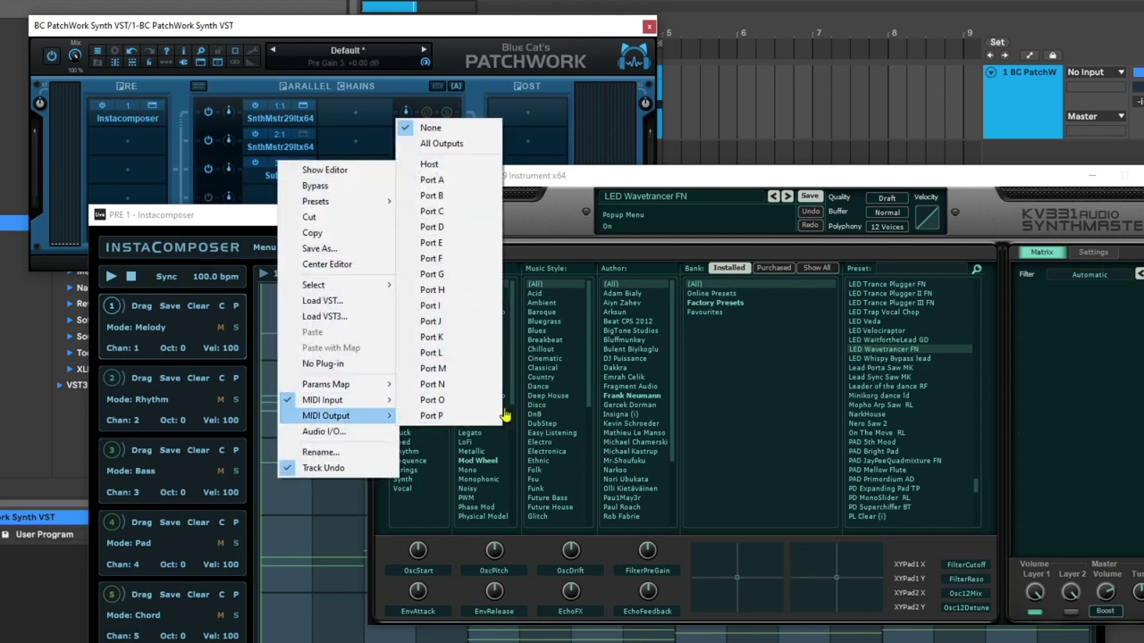
pyautogui.moveTo(344, 402)
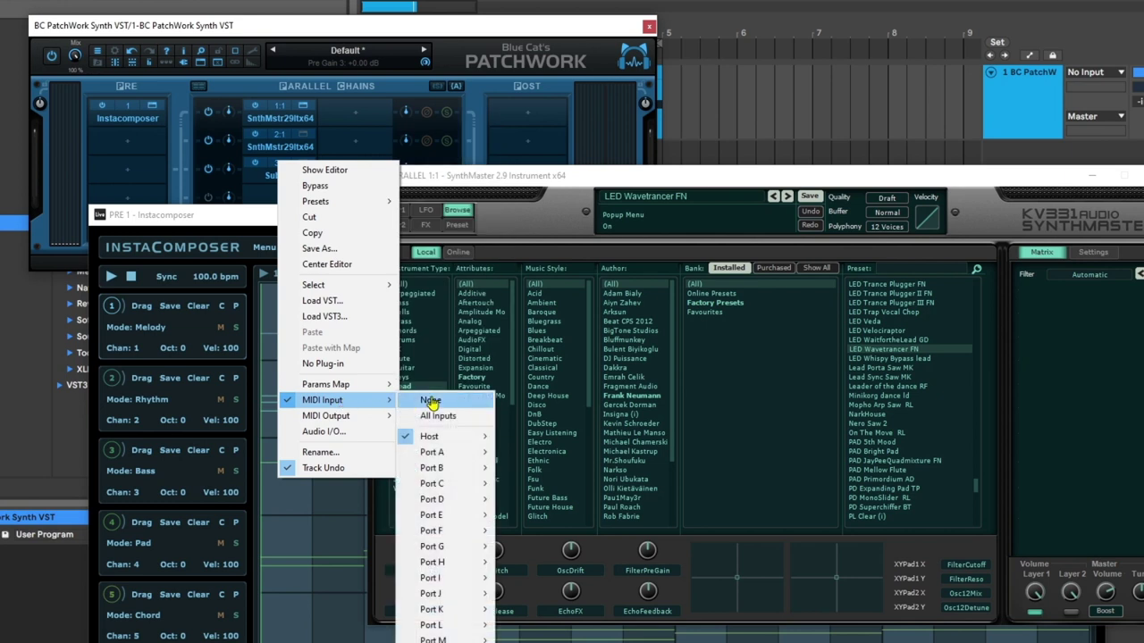
pyautogui.moveTo(482, 437)
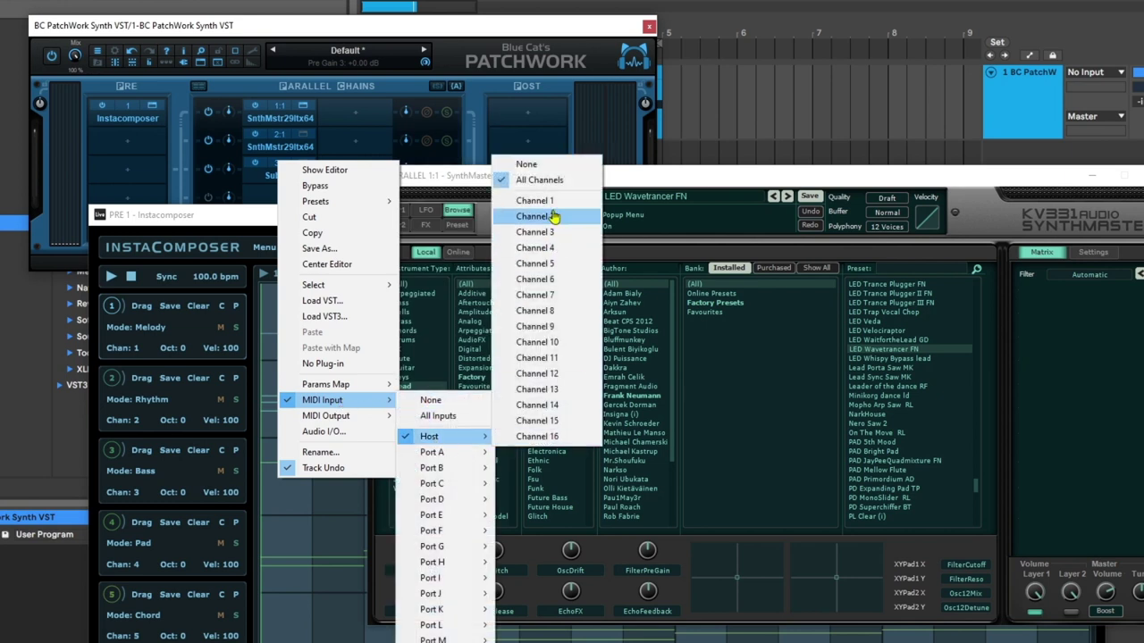
pyautogui.click(539, 167)
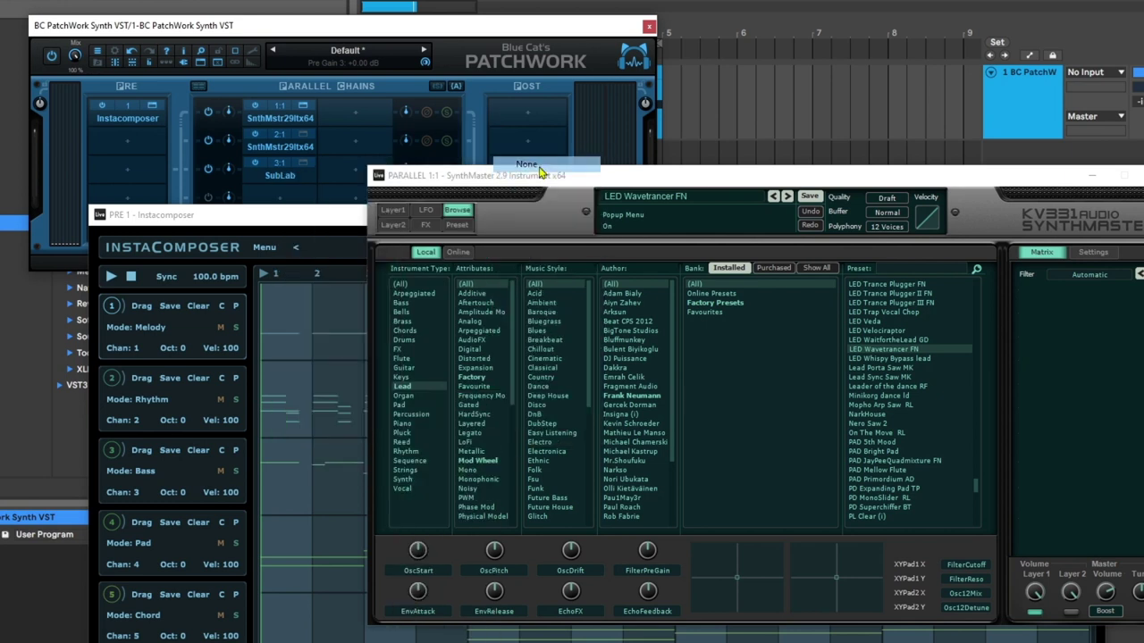
# Route SubLab's MIDI input from Port A channel 3, then start playback to test.
pyautogui.rightClick(282, 173)
pyautogui.moveTo(391, 409)
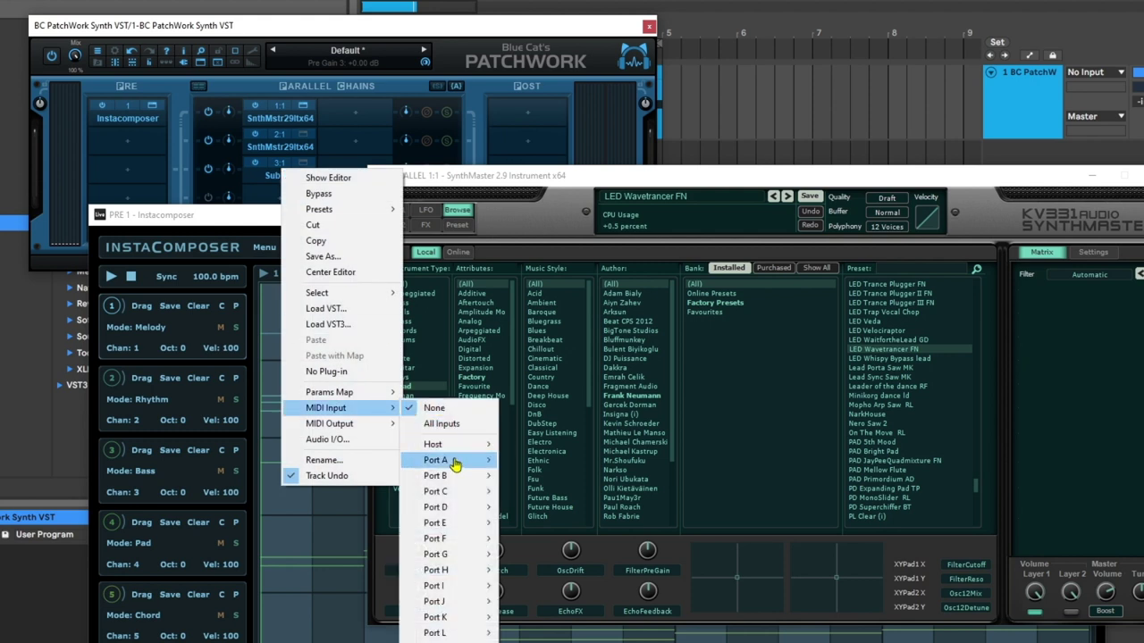
pyautogui.moveTo(486, 468)
pyautogui.click(538, 255)
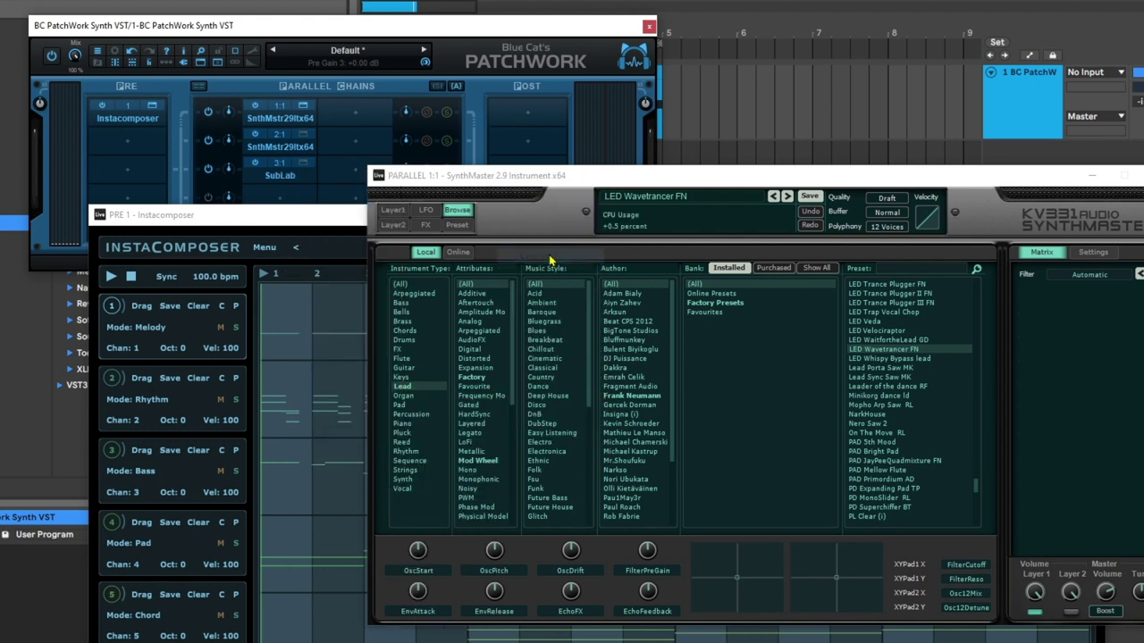
pyautogui.press('space')
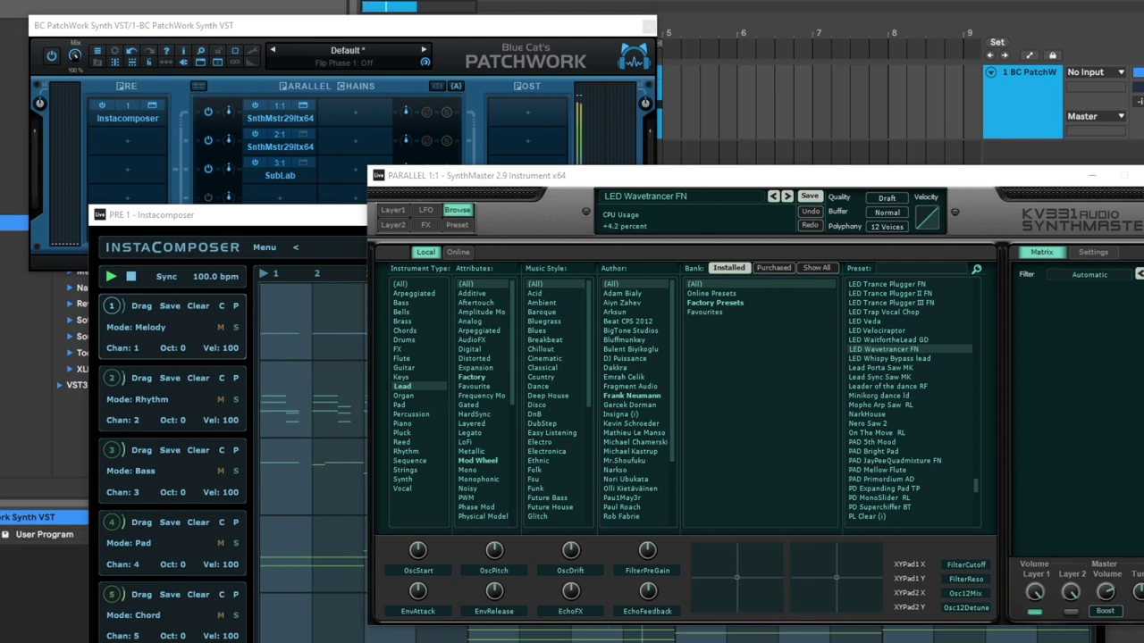
# Move the Instacomposer window up and left to show its five-lane, 16-bar pattern.
pyautogui.moveTo(305, 221); pyautogui.dragTo(268, 99)
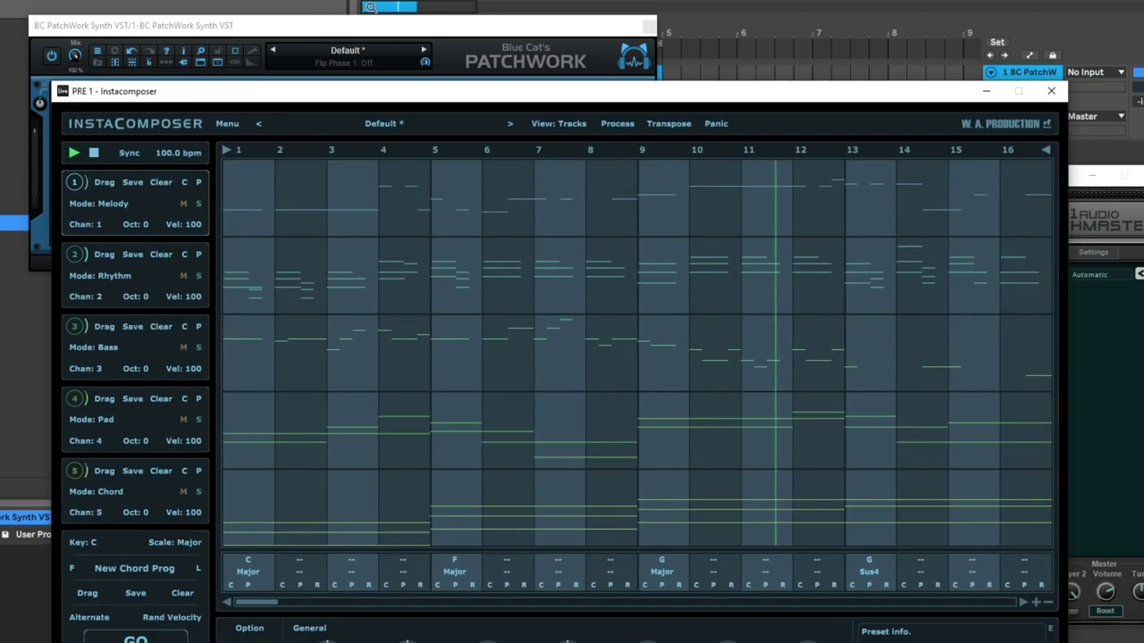